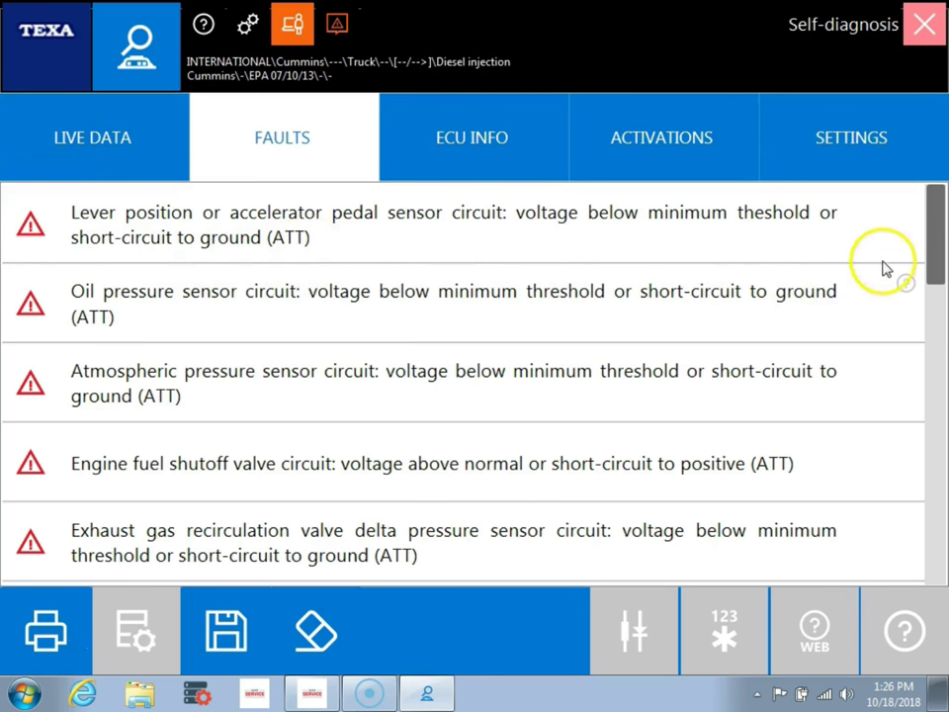
Scroll down the Cummins fault list and back to the top to find the oil pressure fault
{"action": "left_click", "coordinate": [937, 235]}
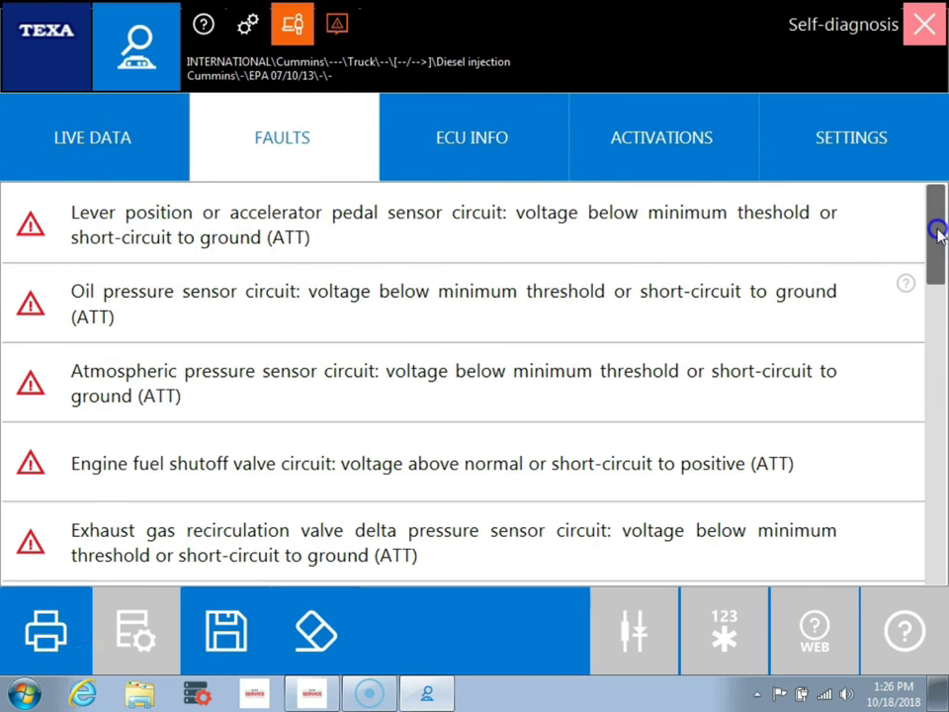
{"action": "left_click_drag", "start_coordinate": [937, 233], "coordinate": [938, 573]}
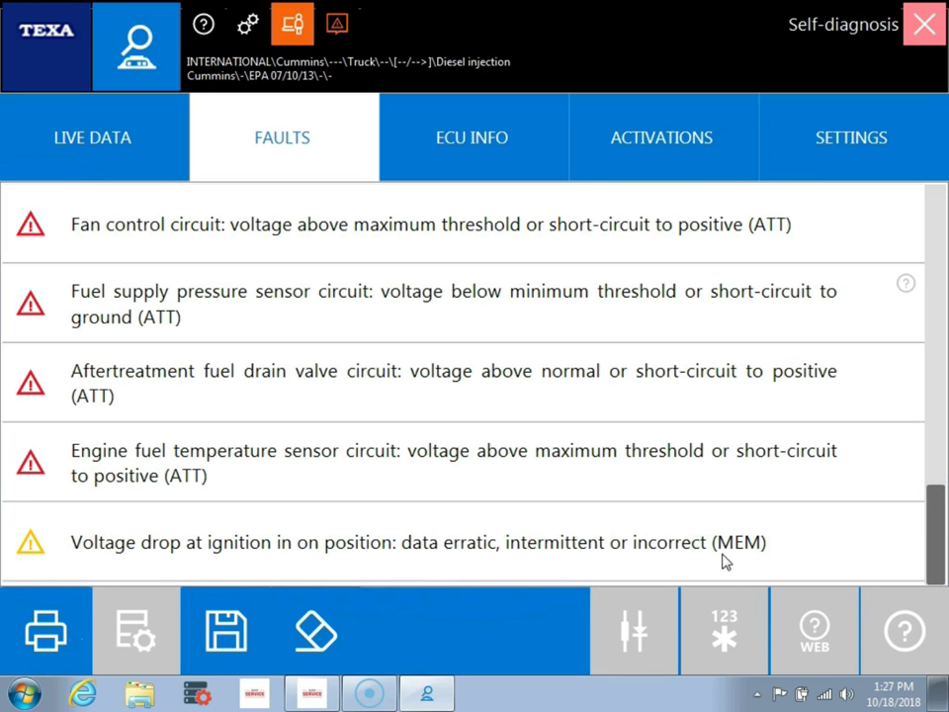
{"action": "left_click", "coordinate": [781, 542]}
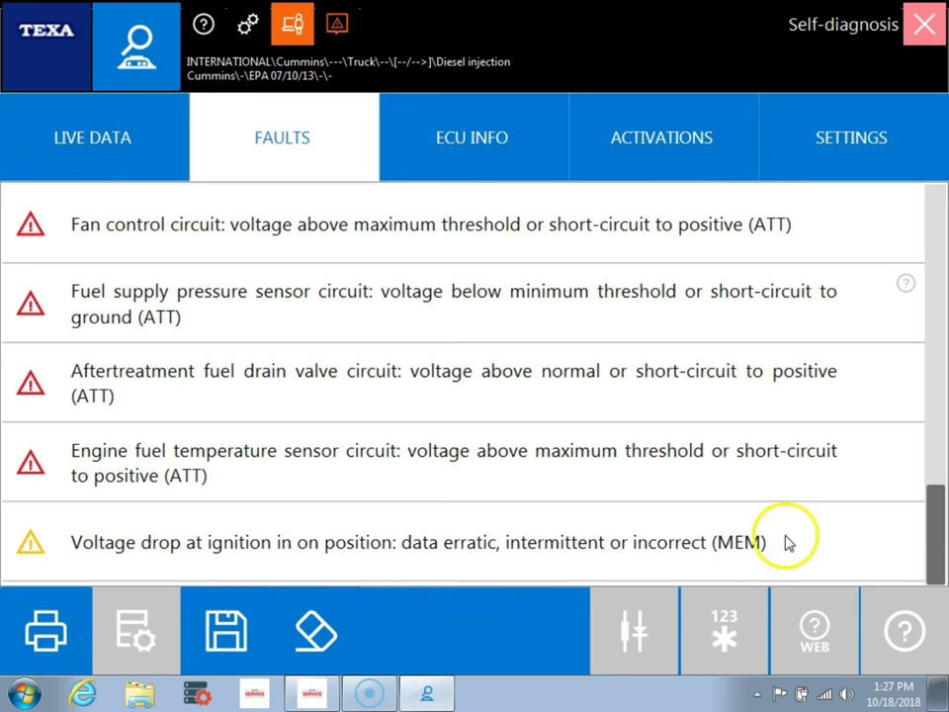
{"action": "left_click", "coordinate": [926, 520]}
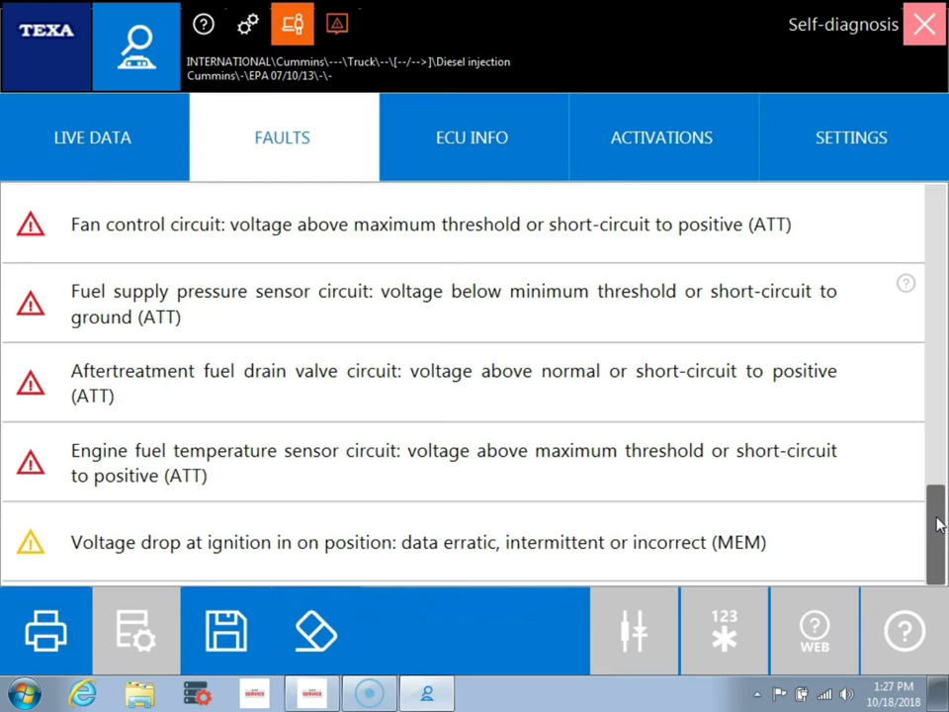
{"action": "left_click_drag", "start_coordinate": [939, 525], "coordinate": [932, 221]}
Open the oil pressure sensor circuit fault and confirm its error code 141 notice
{"action": "left_click", "coordinate": [700, 308]}
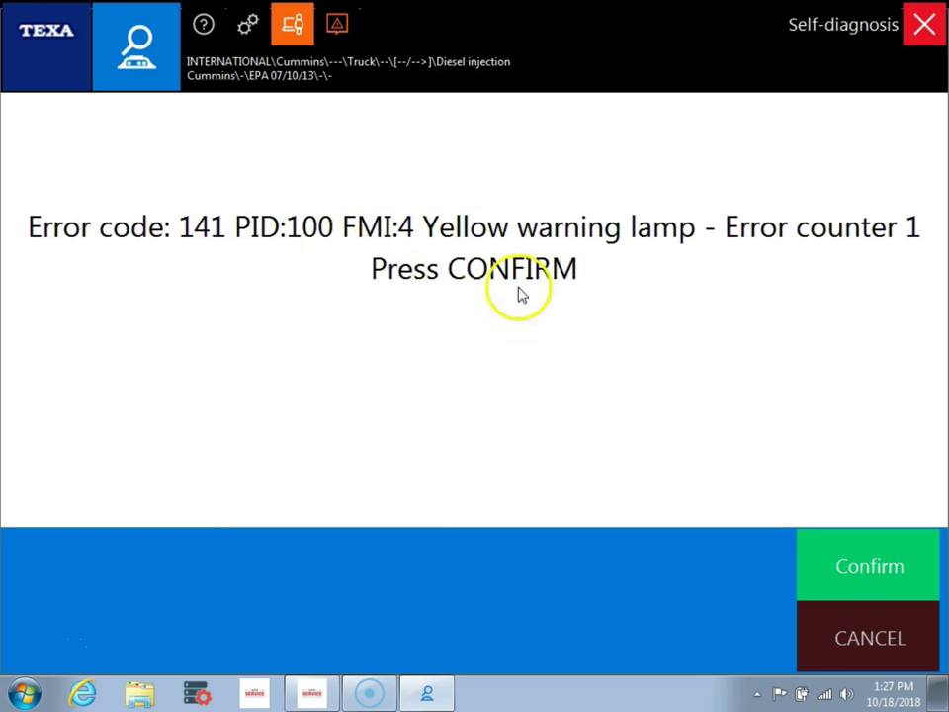
{"action": "left_click", "coordinate": [906, 577]}
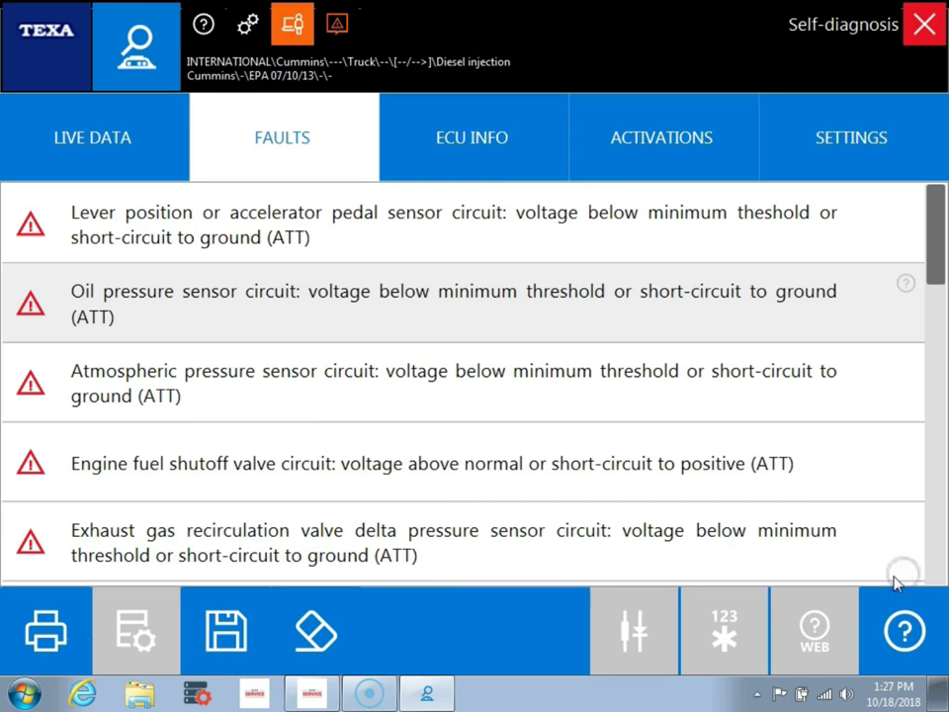
{"action": "left_click", "coordinate": [905, 630]}
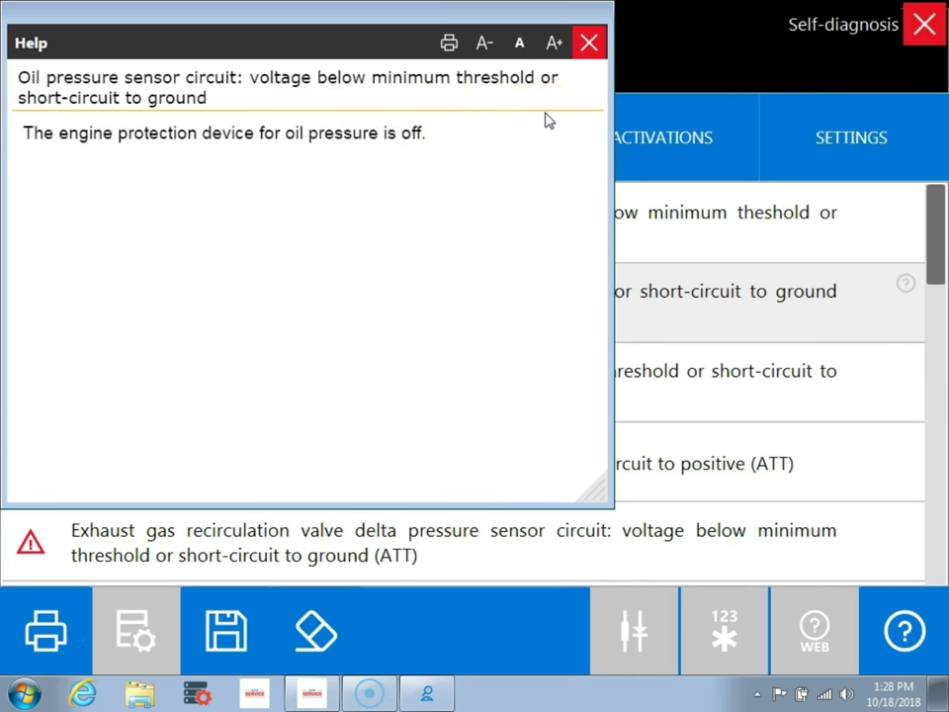
{"action": "left_click", "coordinate": [591, 49]}
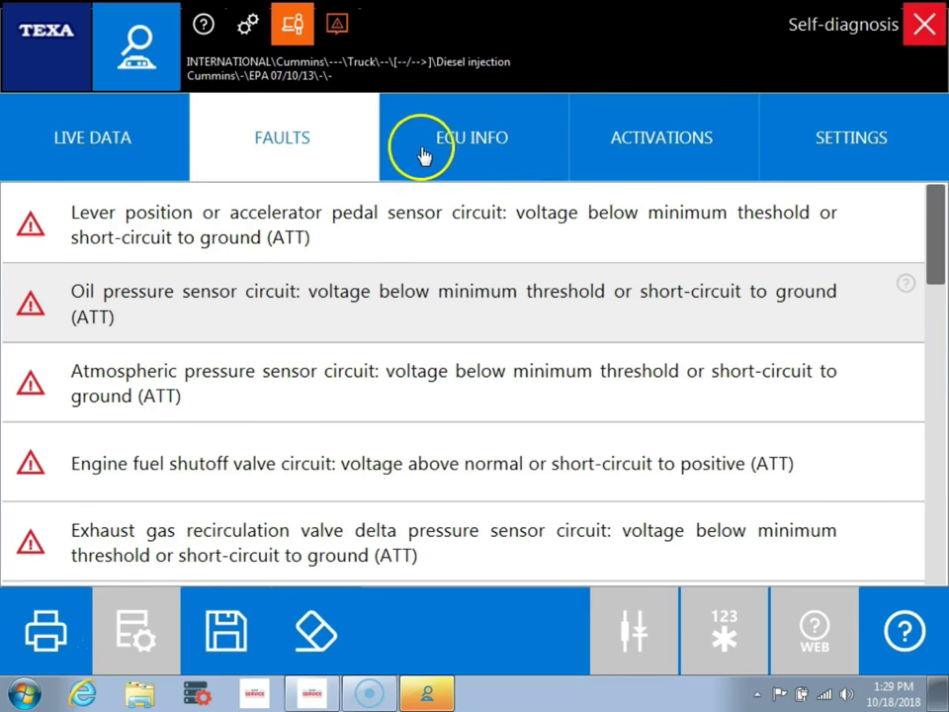
Show ECU INFO and scroll to the ISX - CM871 name and engine hours
{"action": "left_click", "coordinate": [463, 154]}
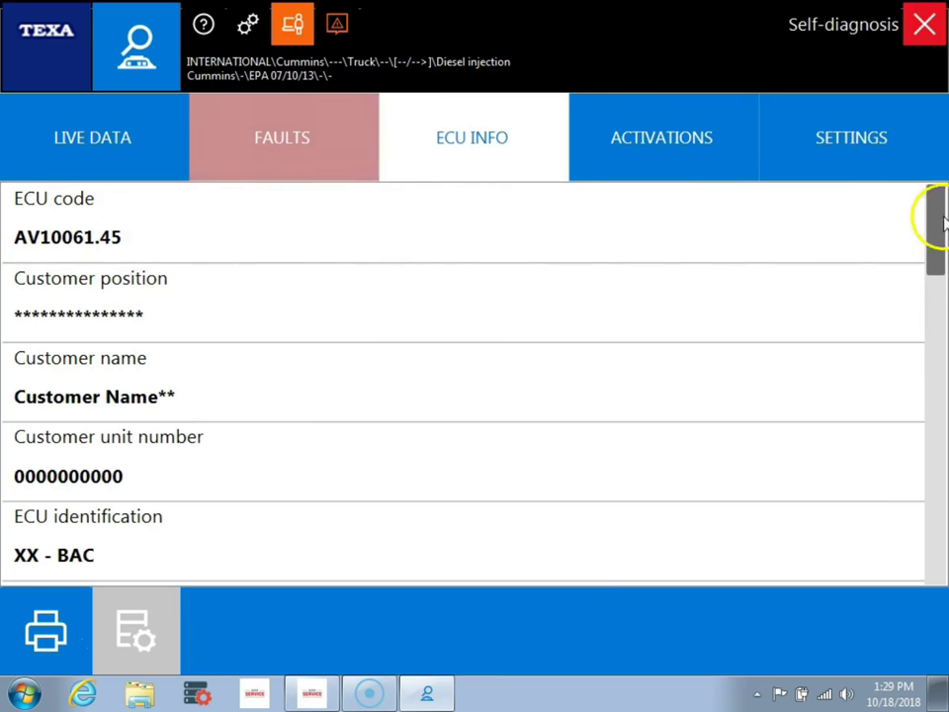
{"action": "left_click_drag", "start_coordinate": [936, 219], "coordinate": [942, 547]}
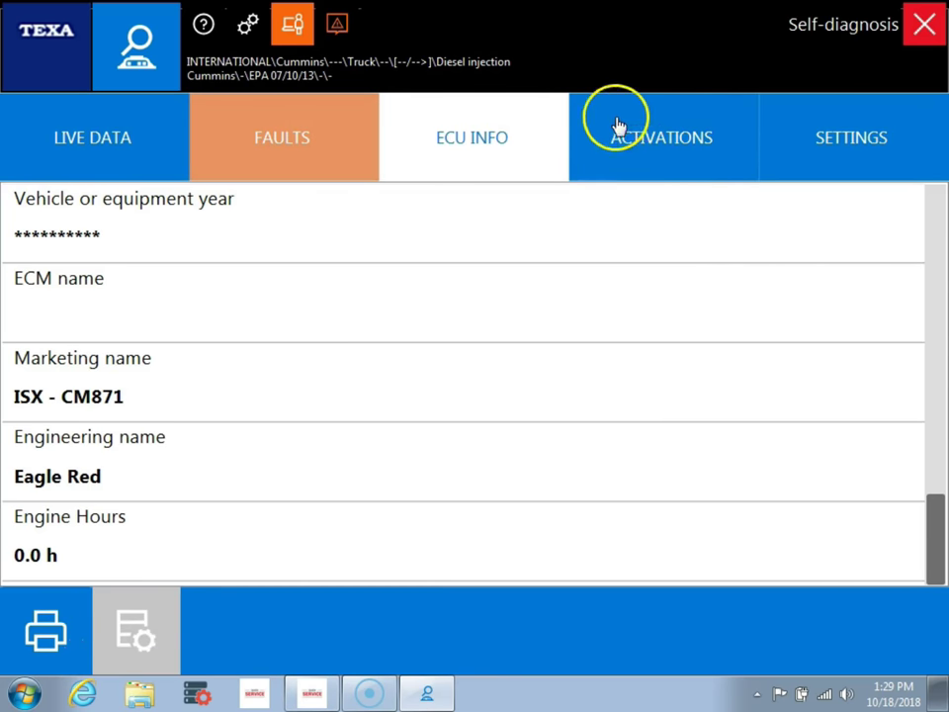
Select Cylinder performance test under Activations, start it, and close its help window
{"action": "left_click", "coordinate": [680, 152]}
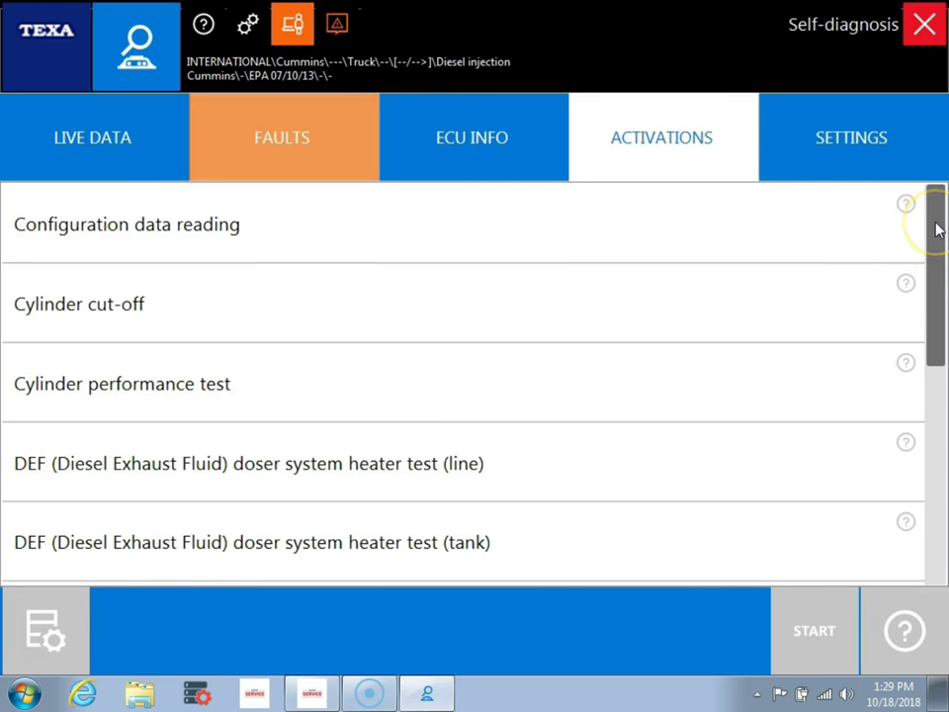
{"action": "mouse_move", "coordinate": [937, 230]}
{"action": "left_mouse_down"}
{"action": "mouse_move", "coordinate": [944, 396]}
{"action": "mouse_move", "coordinate": [943, 206]}
{"action": "left_mouse_up"}
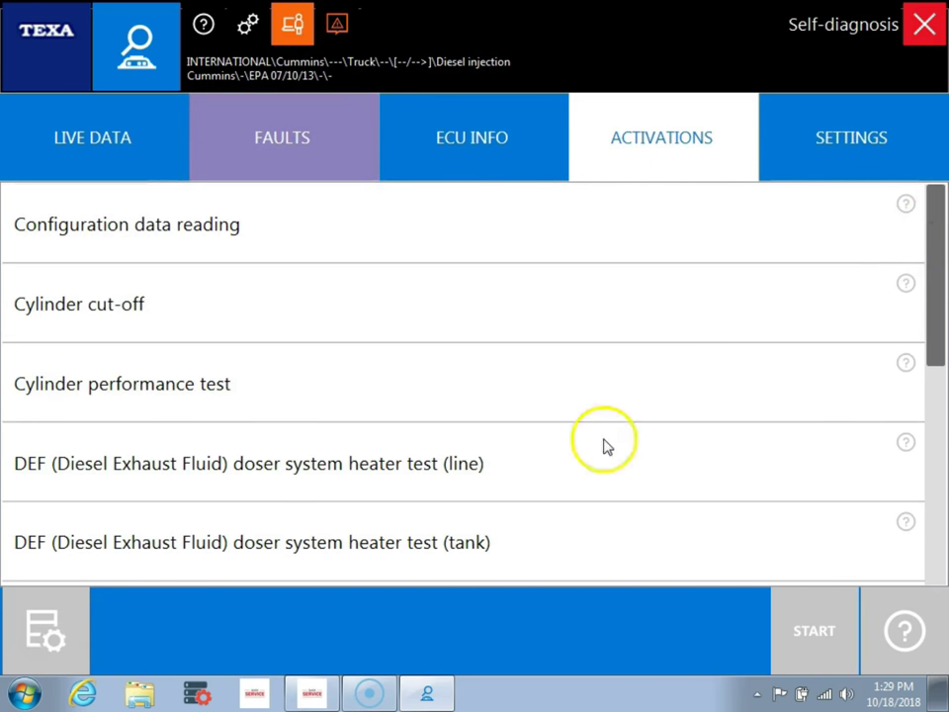
{"action": "left_click", "coordinate": [241, 386]}
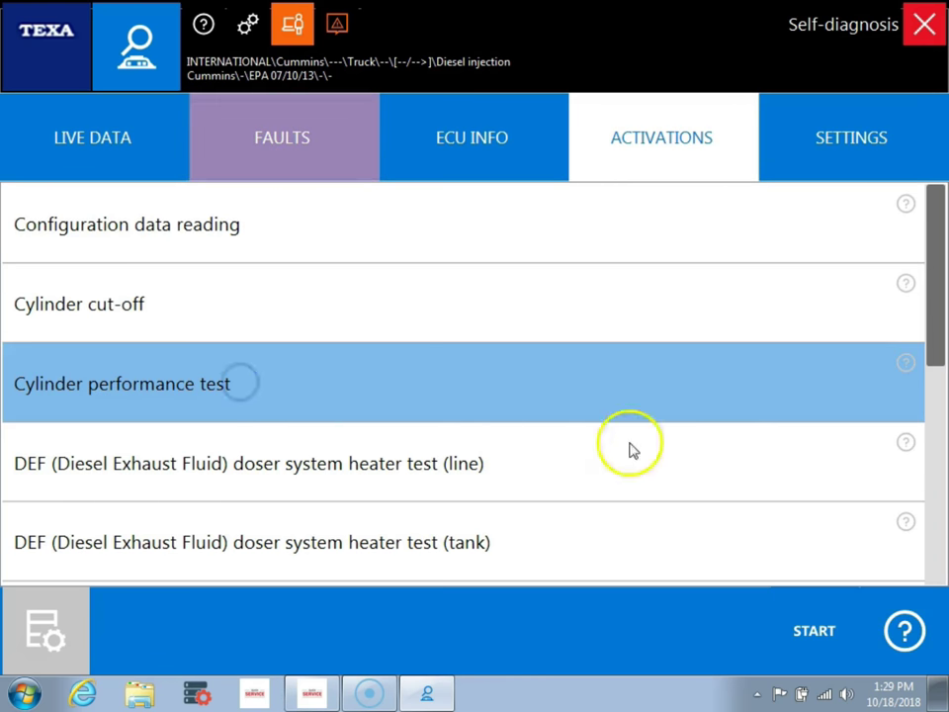
{"action": "left_click", "coordinate": [817, 654]}
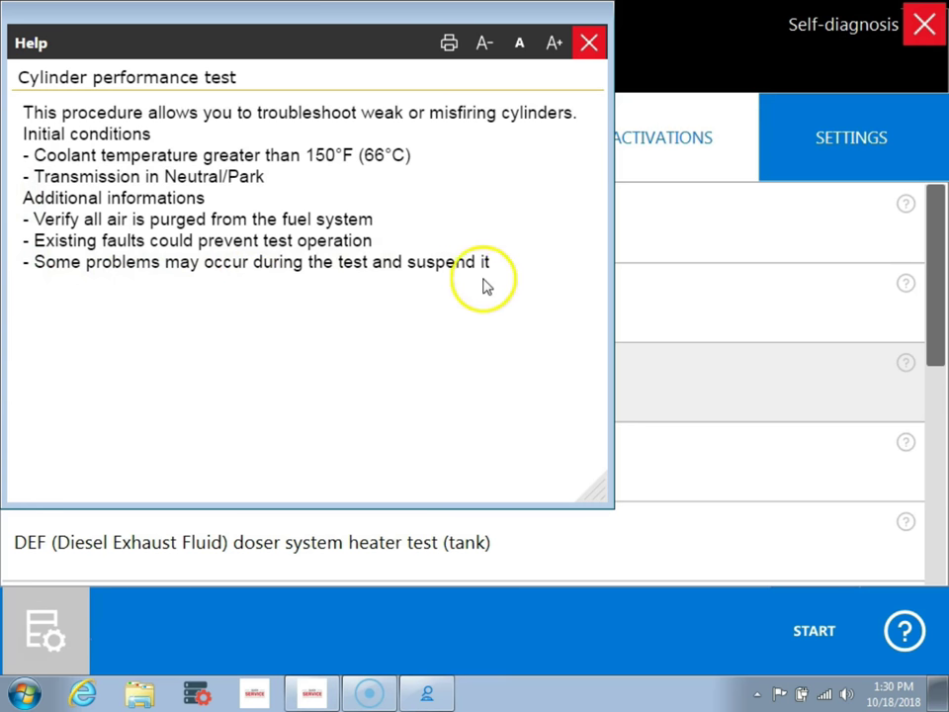
{"action": "left_click", "coordinate": [590, 43]}
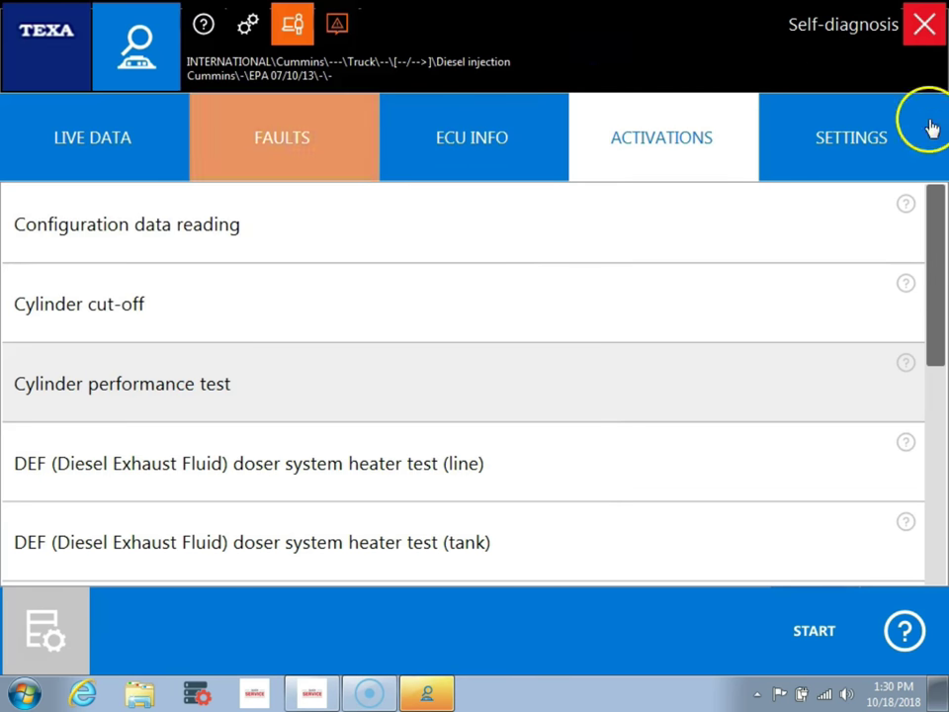
Show the Settings list offering static particulate filter regeneration
{"action": "left_click", "coordinate": [853, 124]}
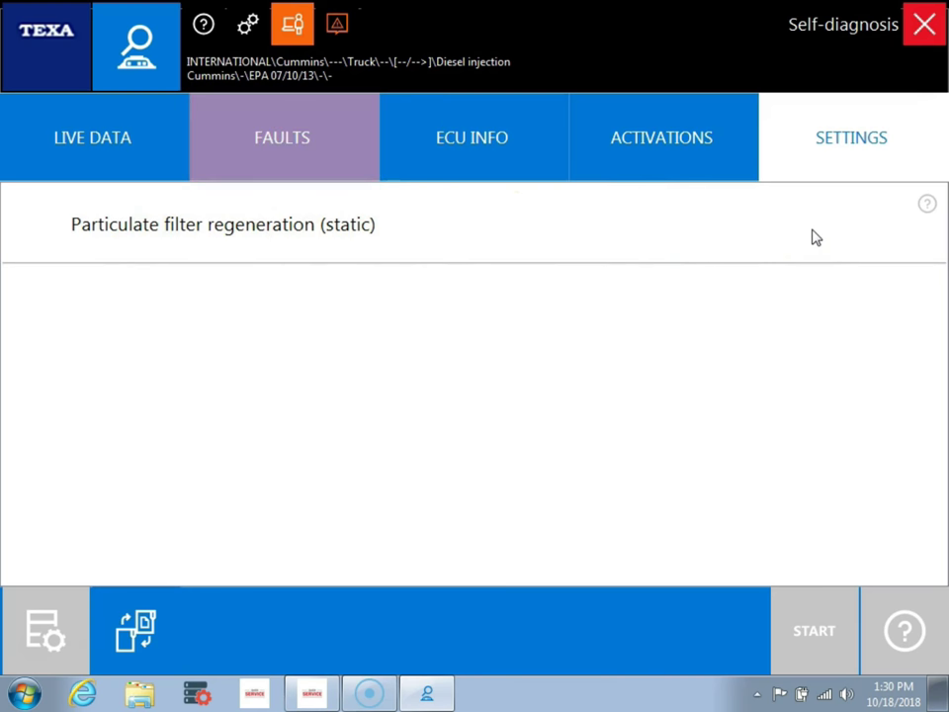
In live data, graph then collapse EGR heat exchanger efficiency, and reset the MIN MAX values
{"action": "left_click", "coordinate": [135, 153]}
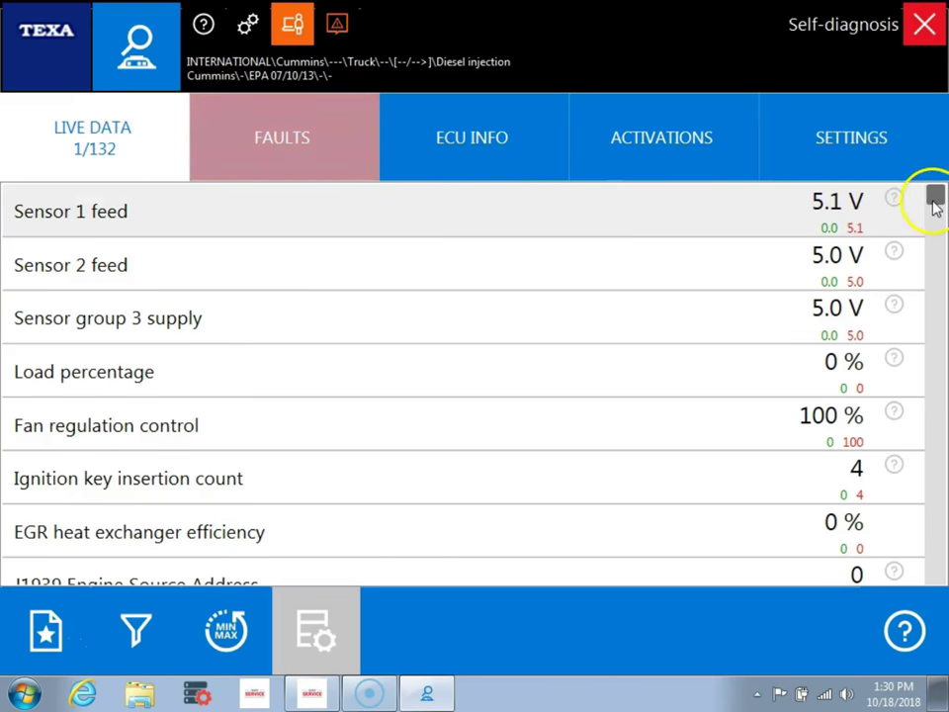
{"action": "mouse_move", "coordinate": [932, 210]}
{"action": "left_mouse_down"}
{"action": "mouse_move", "coordinate": [935, 244]}
{"action": "mouse_move", "coordinate": [935, 193]}
{"action": "left_mouse_up"}
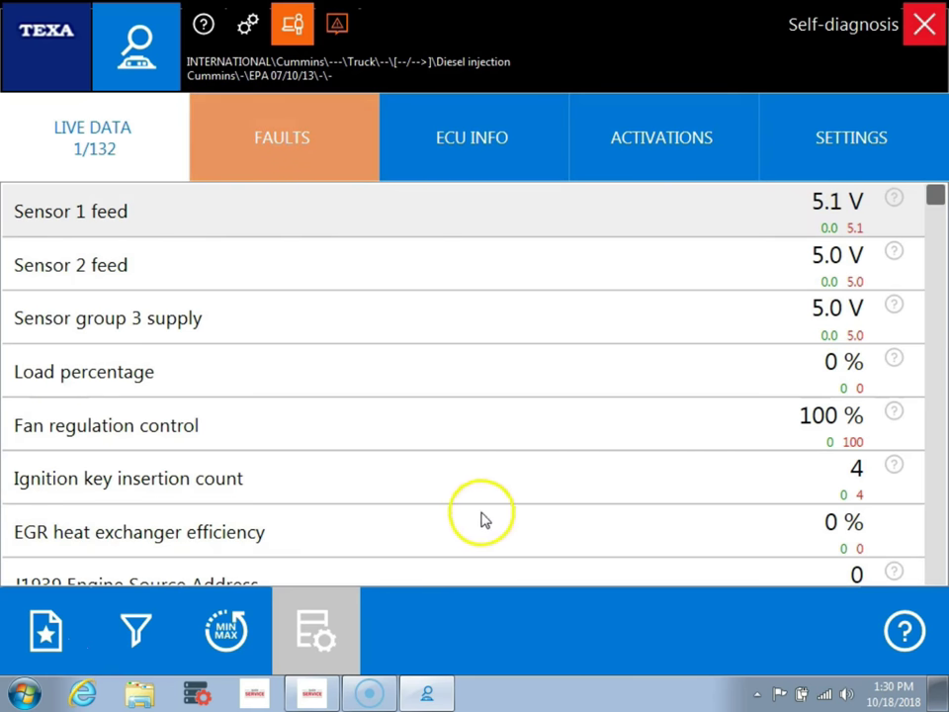
{"action": "left_click", "coordinate": [670, 534]}
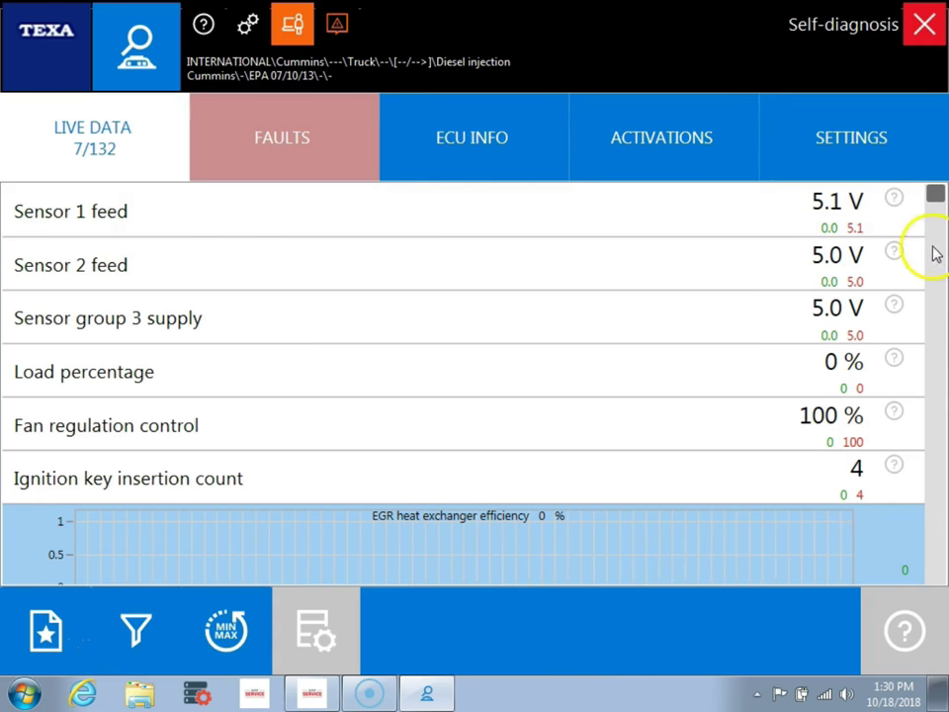
{"action": "scroll", "coordinate": [932, 198], "scroll_direction": "down", "scroll_amount": 2}
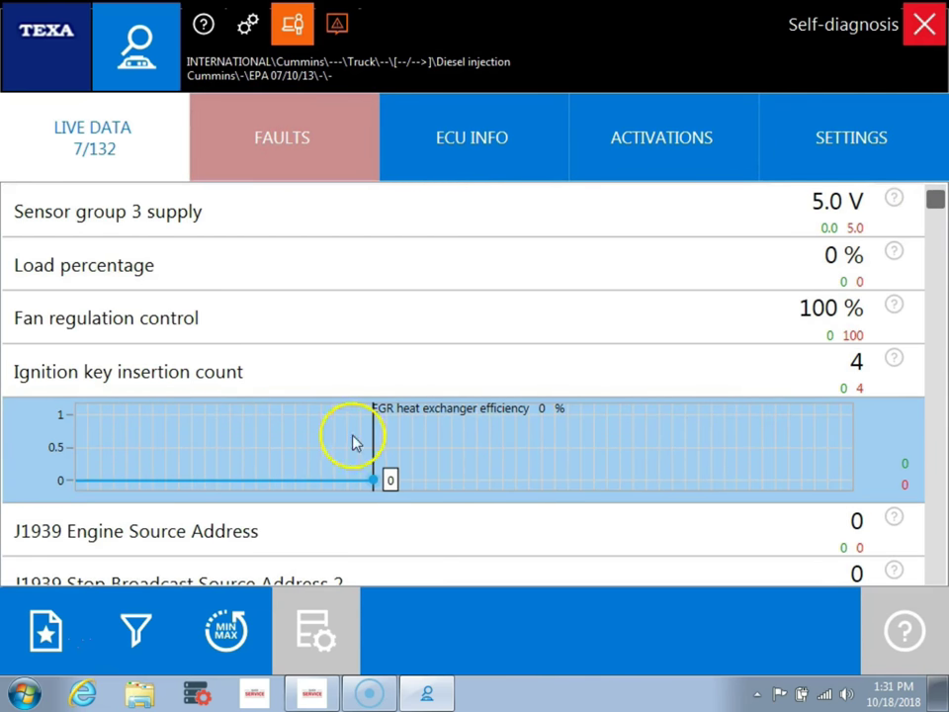
{"action": "left_click", "coordinate": [502, 461]}
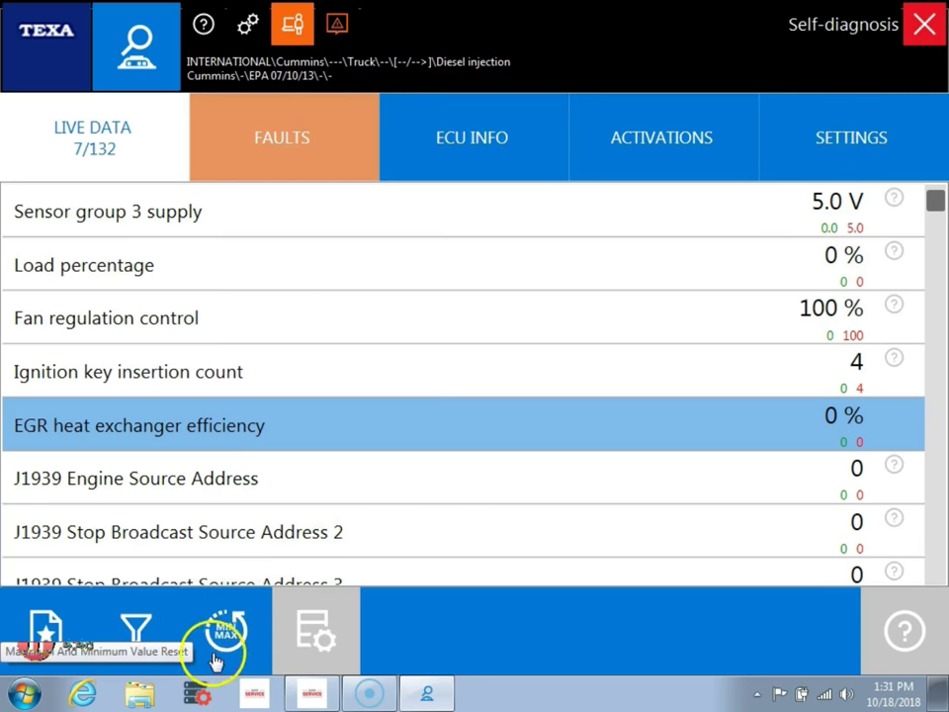
{"action": "left_click", "coordinate": [247, 633]}
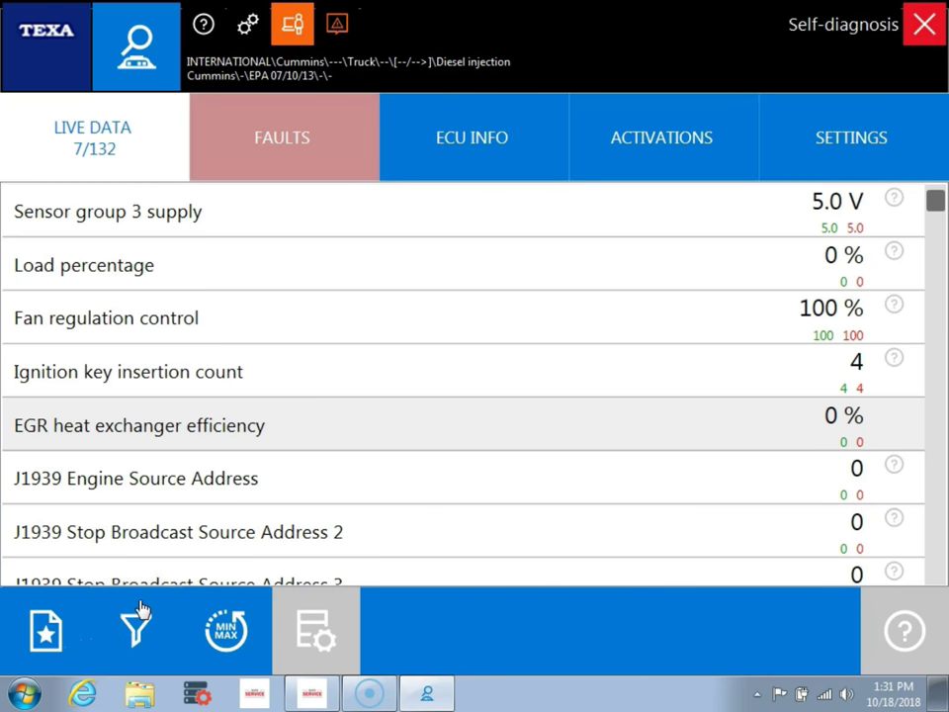
Filter live data by 'egr', ticking valve temperature, sensor voltage, differential pressure, commanded position and calculated opening
{"action": "left_click", "coordinate": [135, 625]}
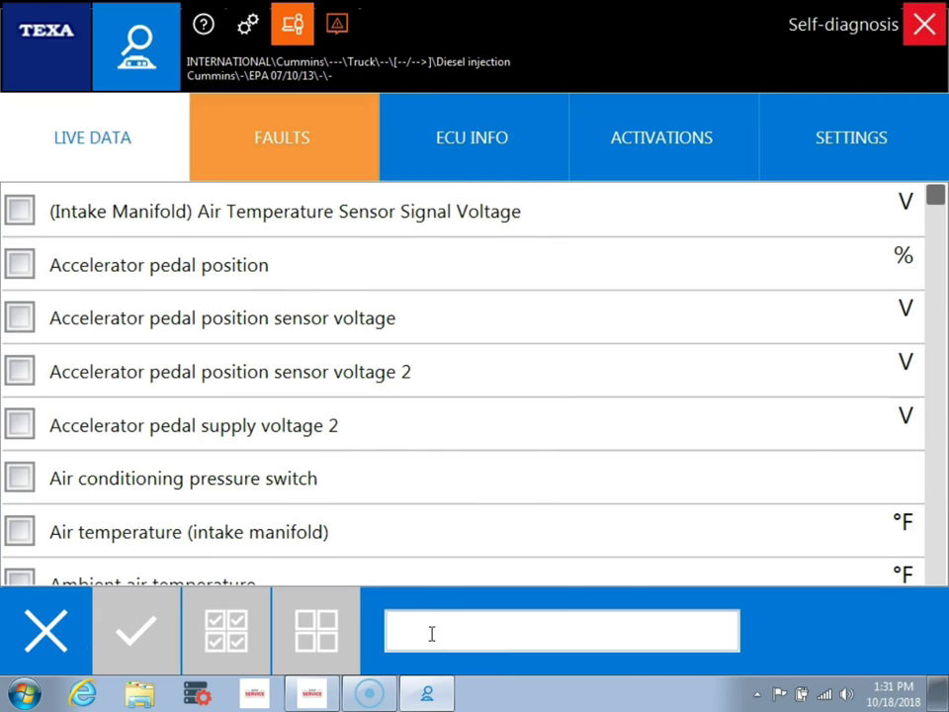
{"action": "type", "text": "e3"}
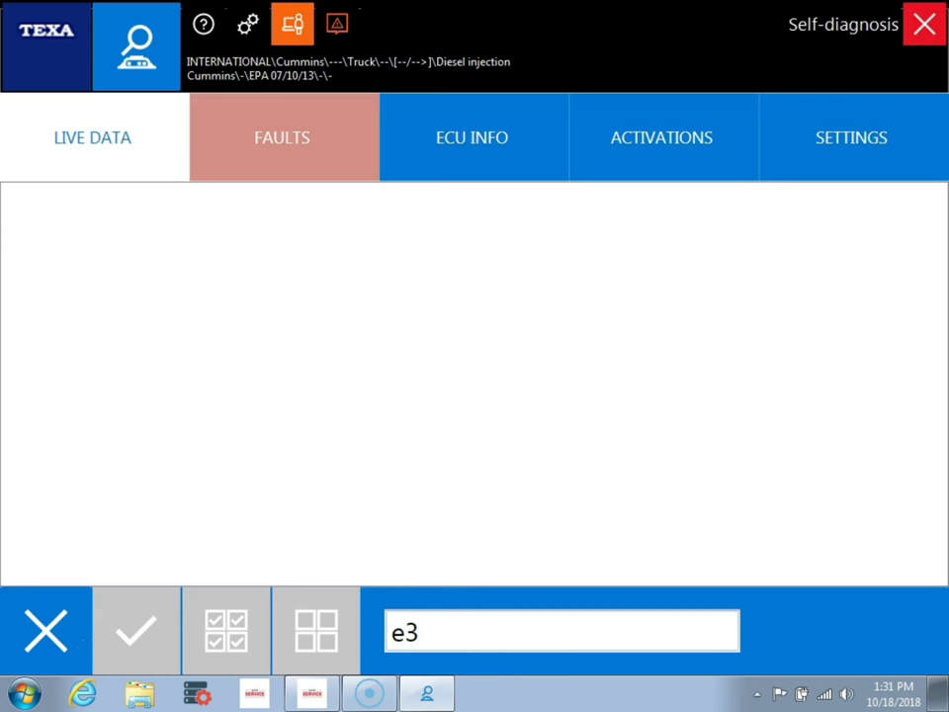
{"action": "type", "text": "gr"}
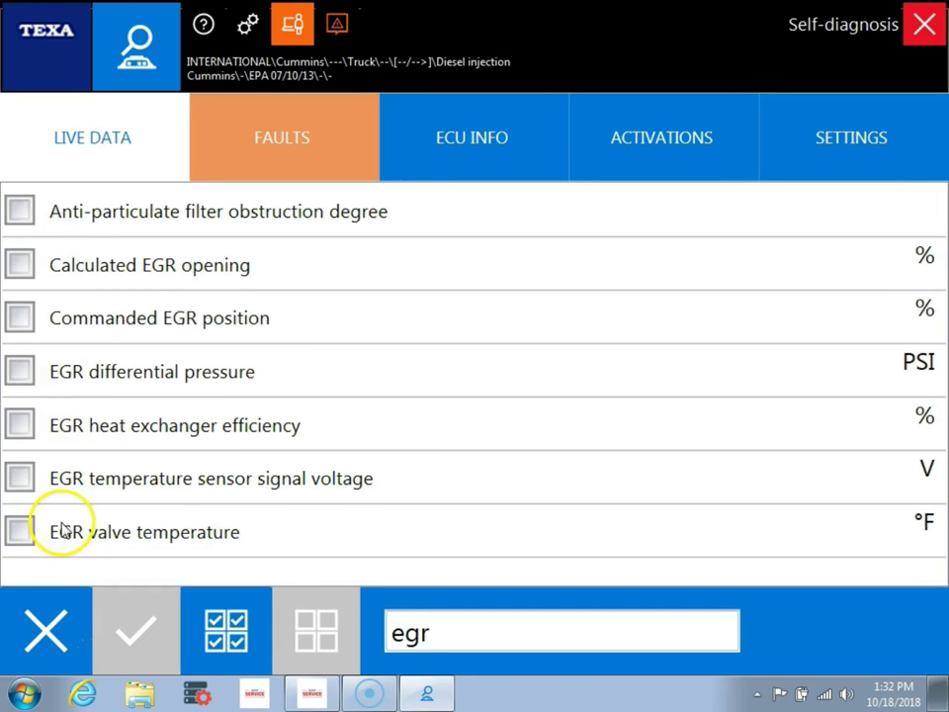
{"action": "left_click", "coordinate": [19, 531]}
{"action": "left_click", "coordinate": [20, 478]}
{"action": "left_click", "coordinate": [20, 370]}
{"action": "left_click", "coordinate": [19, 317]}
{"action": "left_click", "coordinate": [20, 264]}
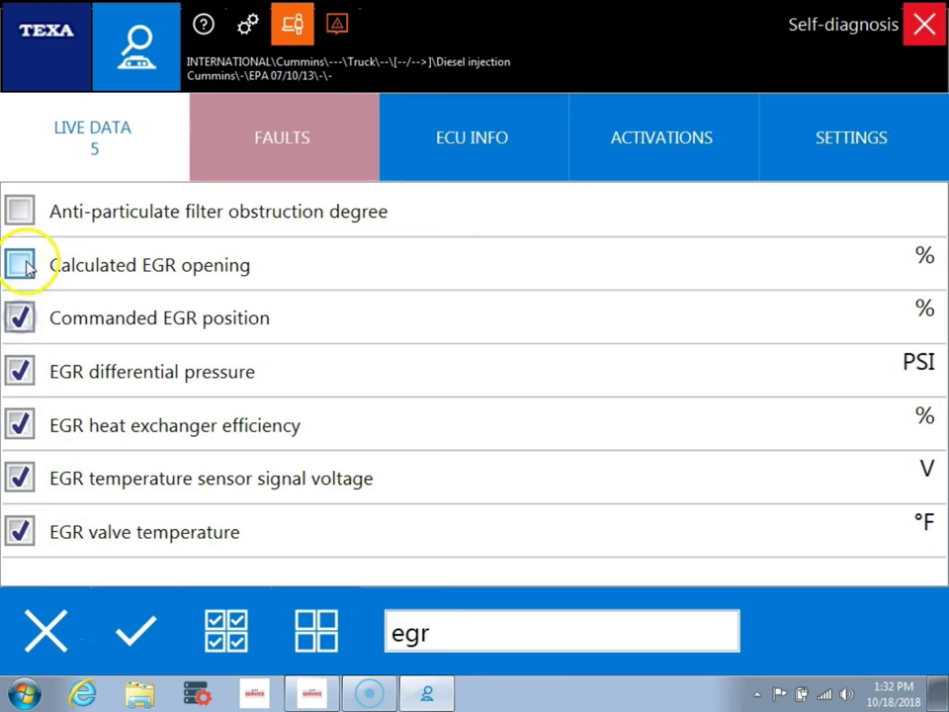
{"action": "left_click", "coordinate": [139, 635]}
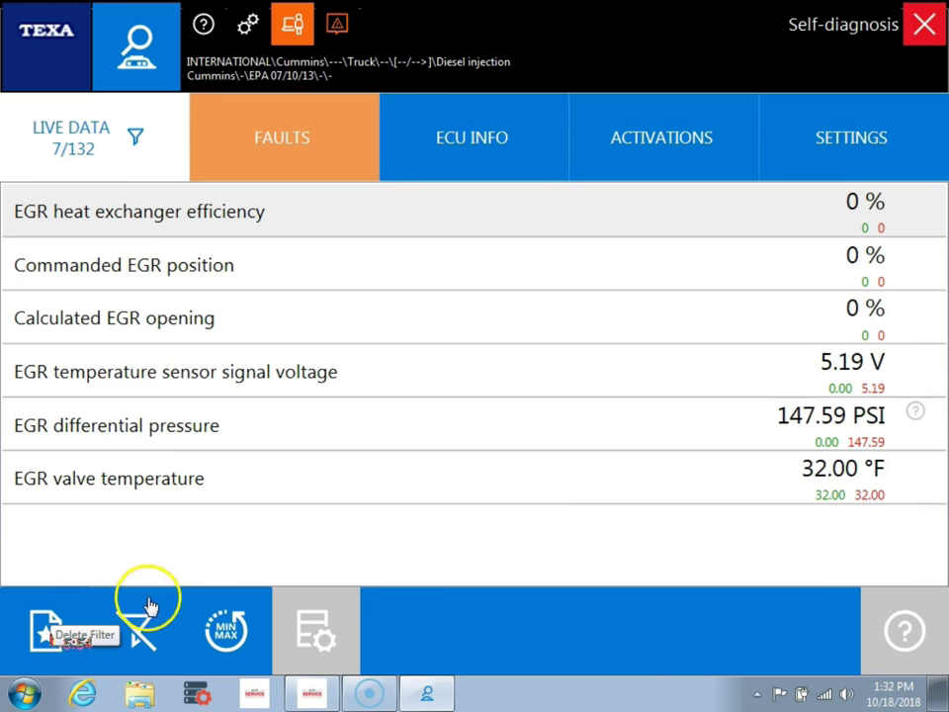
Clear the parameter filter and open the WHITE ENGINE SMOKE group via the ALL VOLTAGES favourites
{"action": "left_click", "coordinate": [138, 631]}
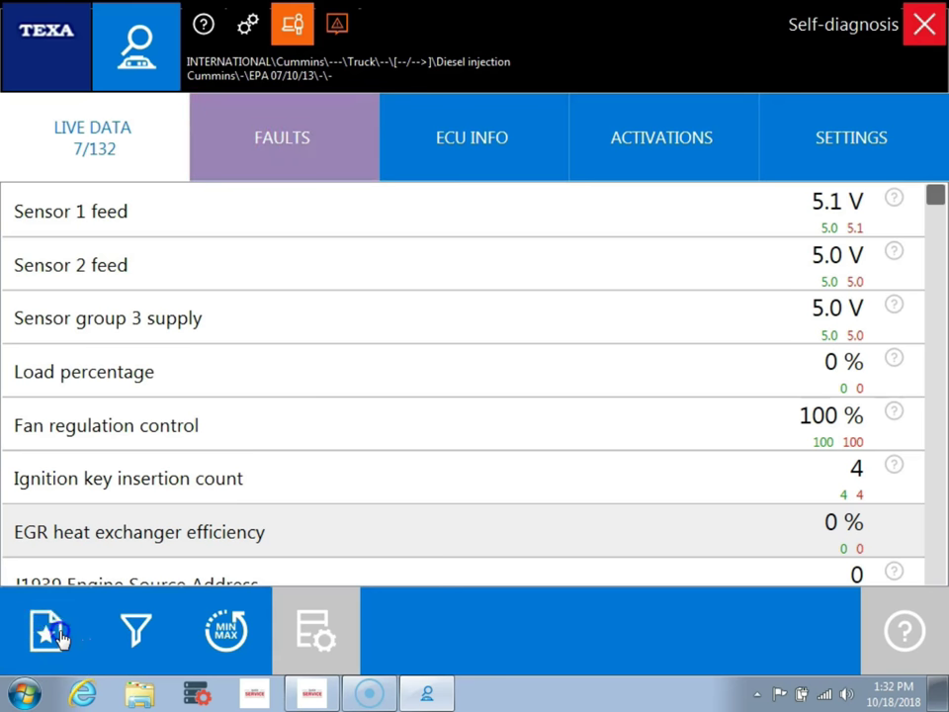
{"action": "left_click", "coordinate": [60, 640]}
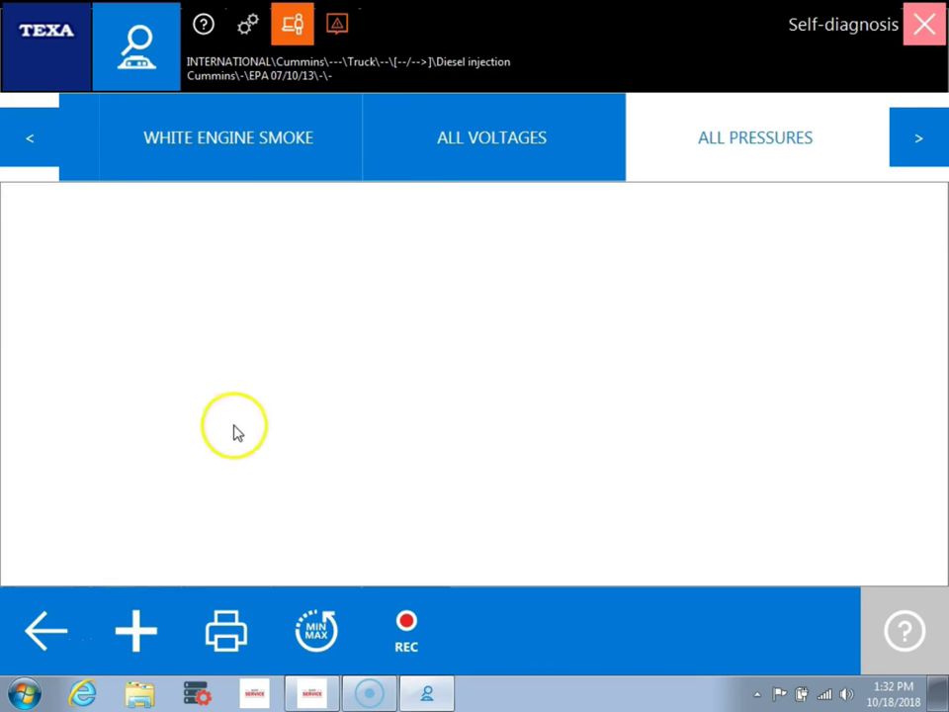
{"action": "left_click", "coordinate": [494, 131]}
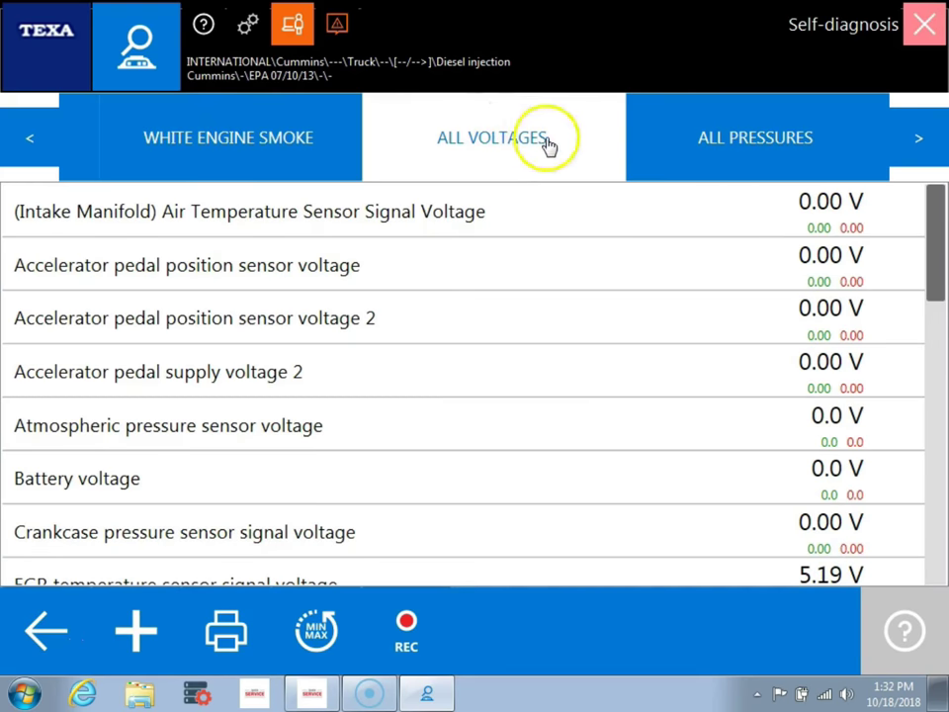
{"action": "left_click", "coordinate": [317, 164]}
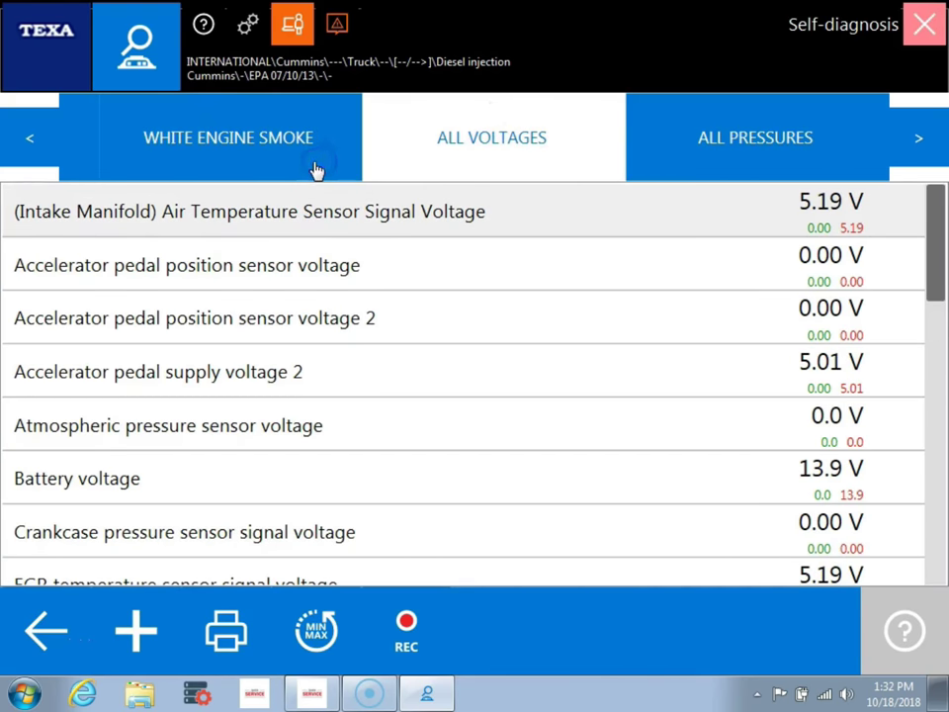
Page back through the groups and open the ENGINE START PROCEDURE parameters
{"action": "left_click", "coordinate": [28, 143]}
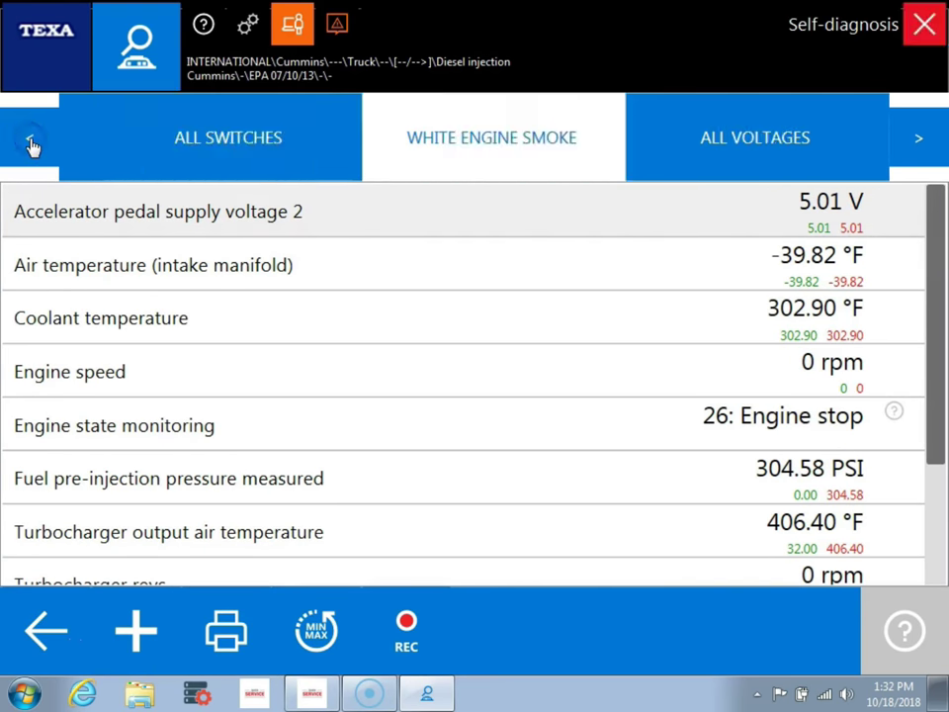
{"action": "left_click", "coordinate": [30, 143]}
{"action": "left_click", "coordinate": [29, 143]}
{"action": "left_click", "coordinate": [29, 143]}
{"action": "left_click", "coordinate": [30, 144]}
{"action": "left_click", "coordinate": [30, 145]}
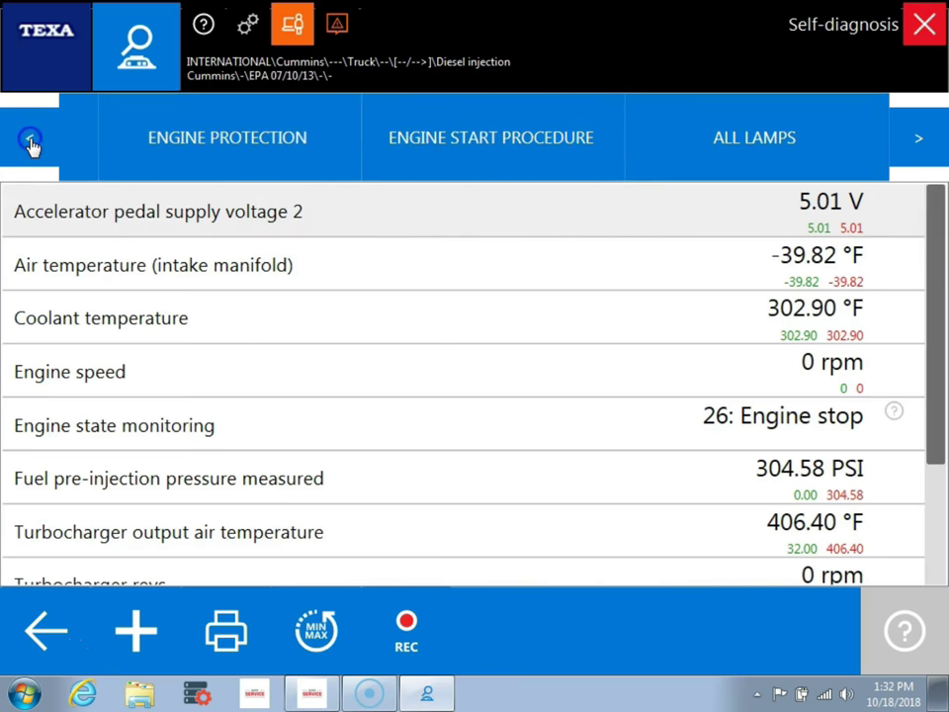
{"action": "left_click", "coordinate": [453, 134]}
{"action": "left_click_drag", "start_coordinate": [945, 250], "coordinate": [938, 203]}
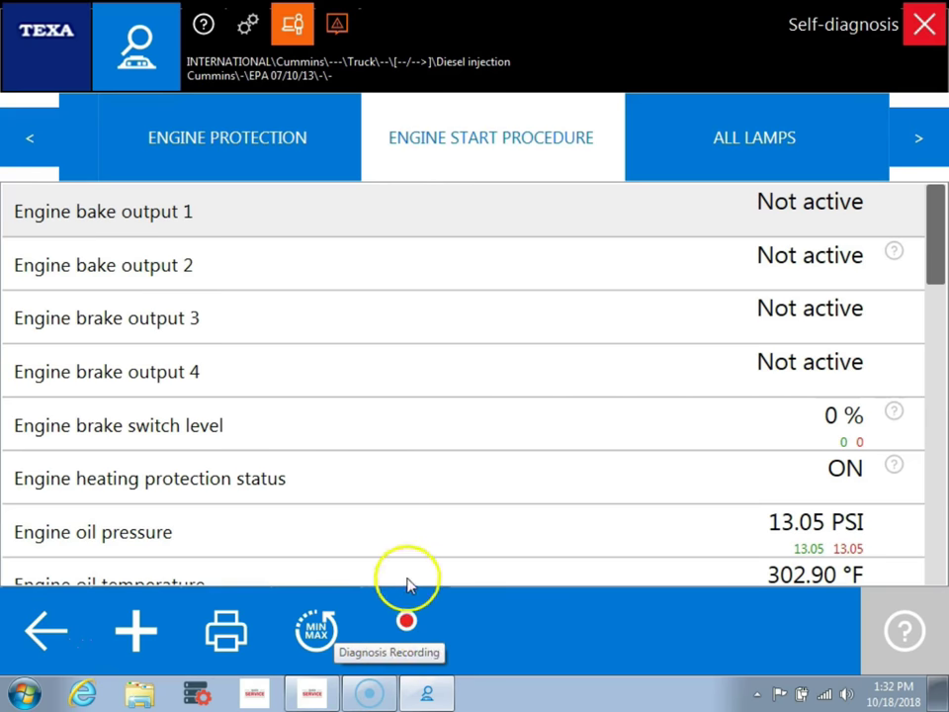
{"action": "left_click", "coordinate": [393, 641]}
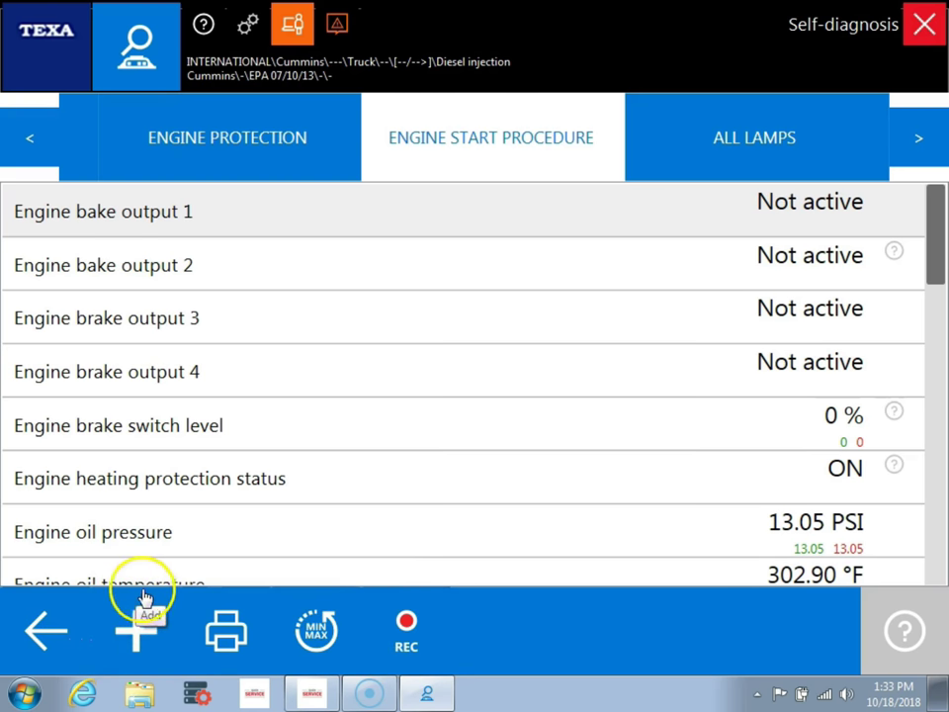
Start a new custom list, search 'egr', and tick the six EGR parameters except filter obstruction
{"action": "left_click", "coordinate": [135, 638]}
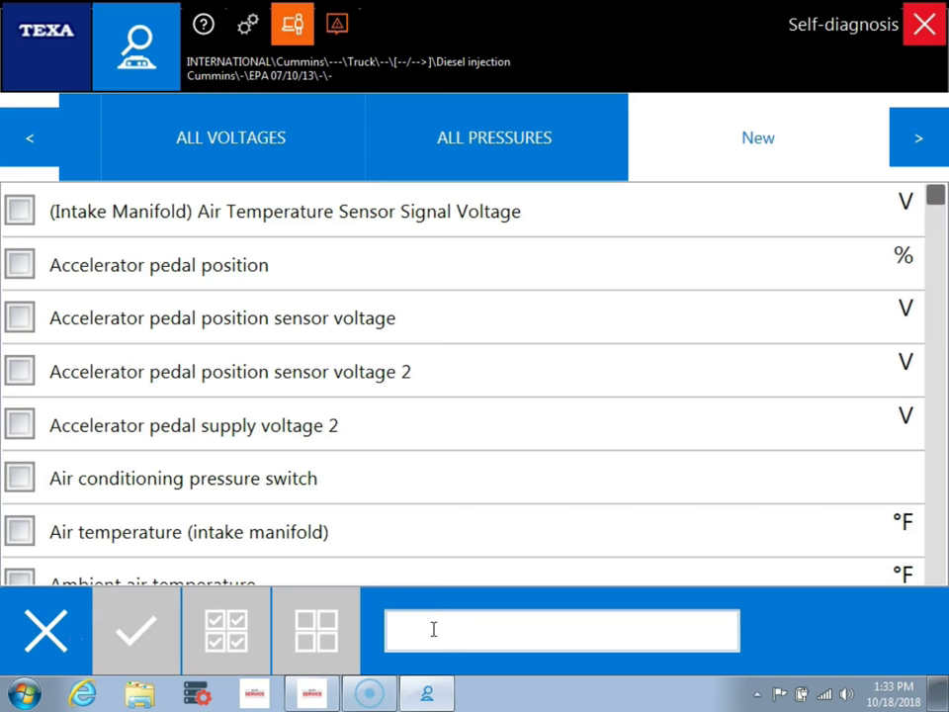
{"action": "type", "text": "r"}
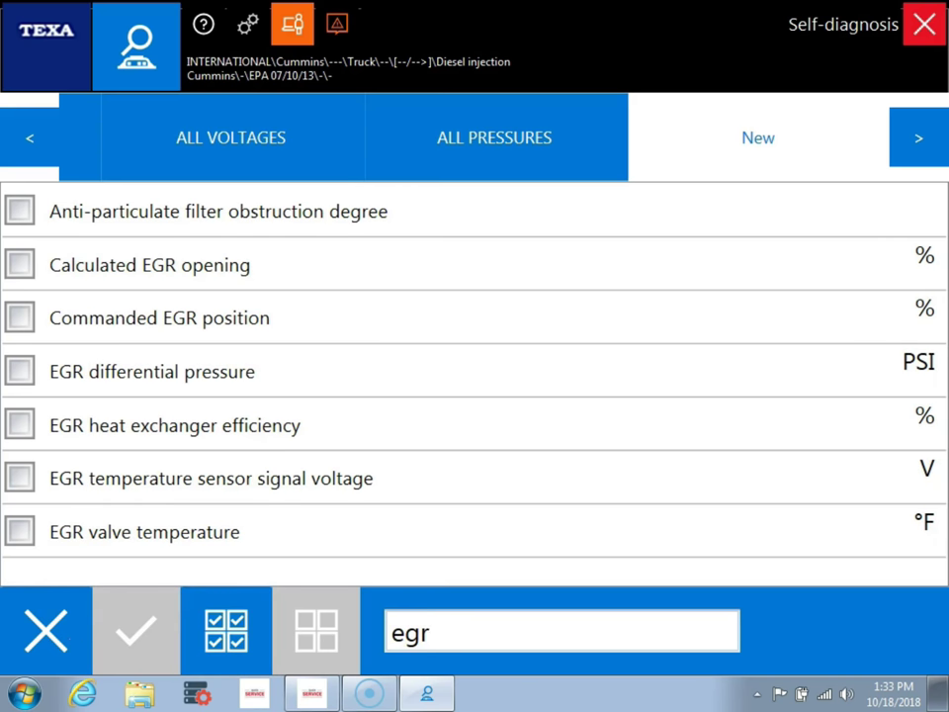
{"action": "left_click", "coordinate": [382, 636]}
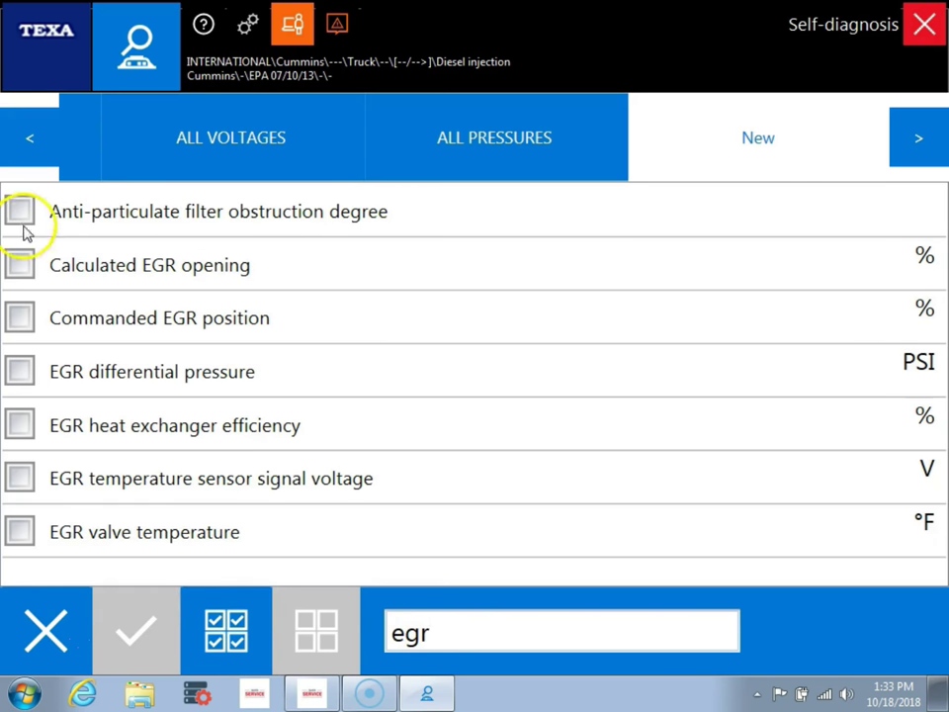
{"action": "left_click", "coordinate": [21, 265]}
{"action": "left_click", "coordinate": [19, 318]}
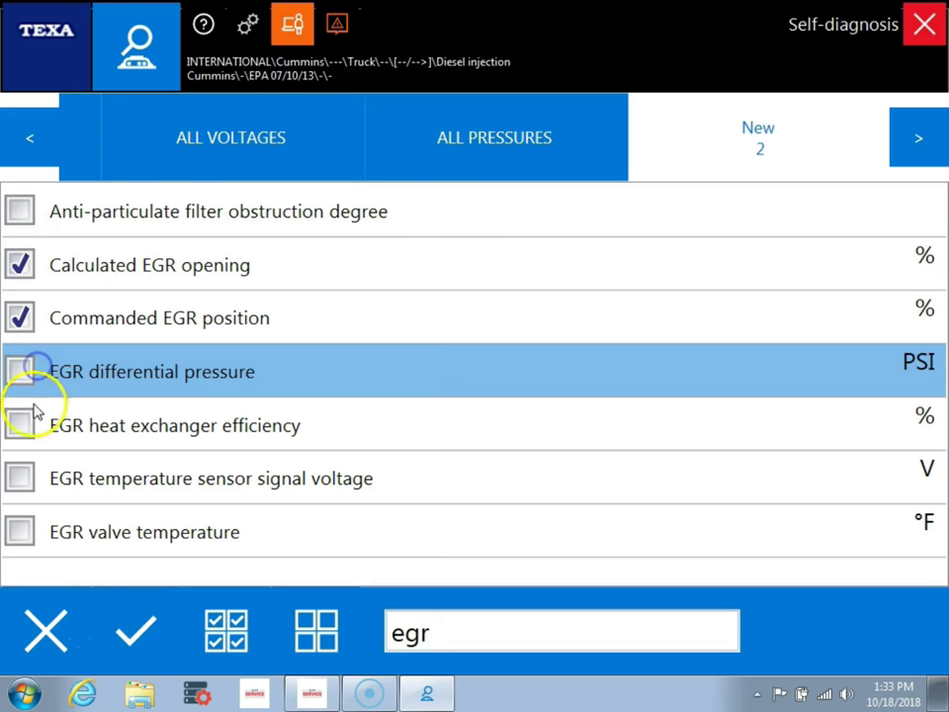
{"action": "left_click", "coordinate": [21, 373]}
{"action": "left_click", "coordinate": [20, 424]}
{"action": "left_click", "coordinate": [21, 478]}
{"action": "left_click", "coordinate": [21, 531]}
{"action": "left_click", "coordinate": [143, 626]}
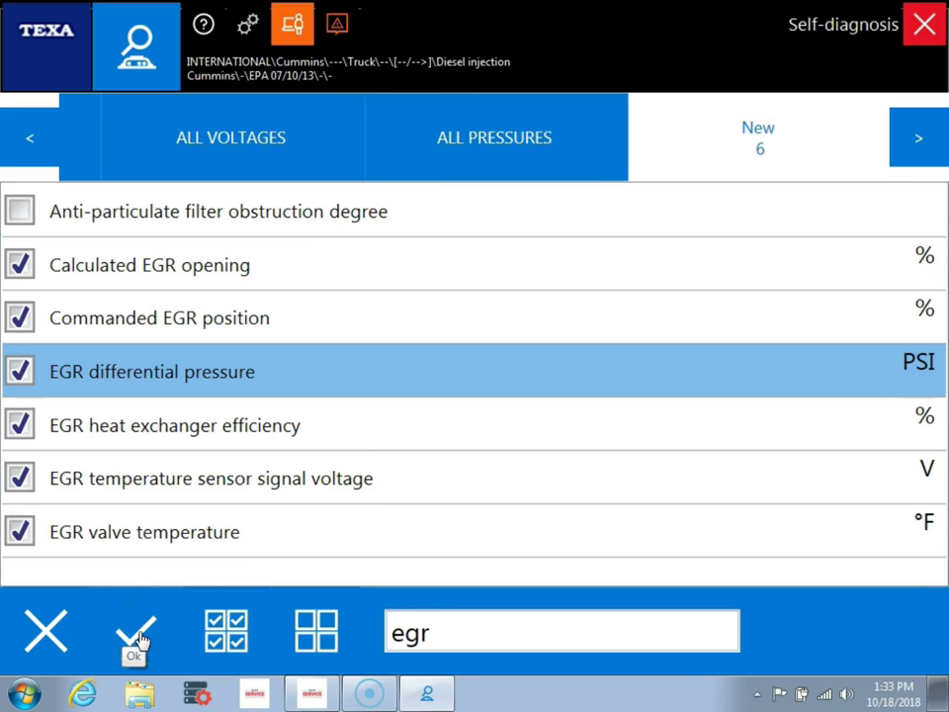
Confirm the six EGR parameters and save the new list as 'egr low power'
{"action": "left_click", "coordinate": [139, 637]}
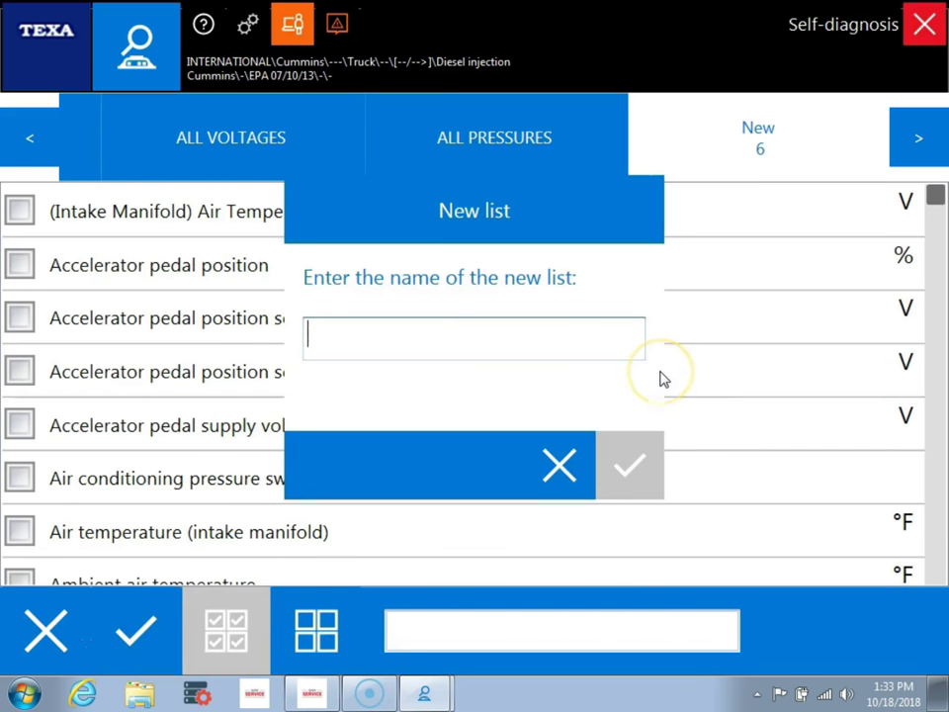
{"action": "type", "text": "egr low power"}
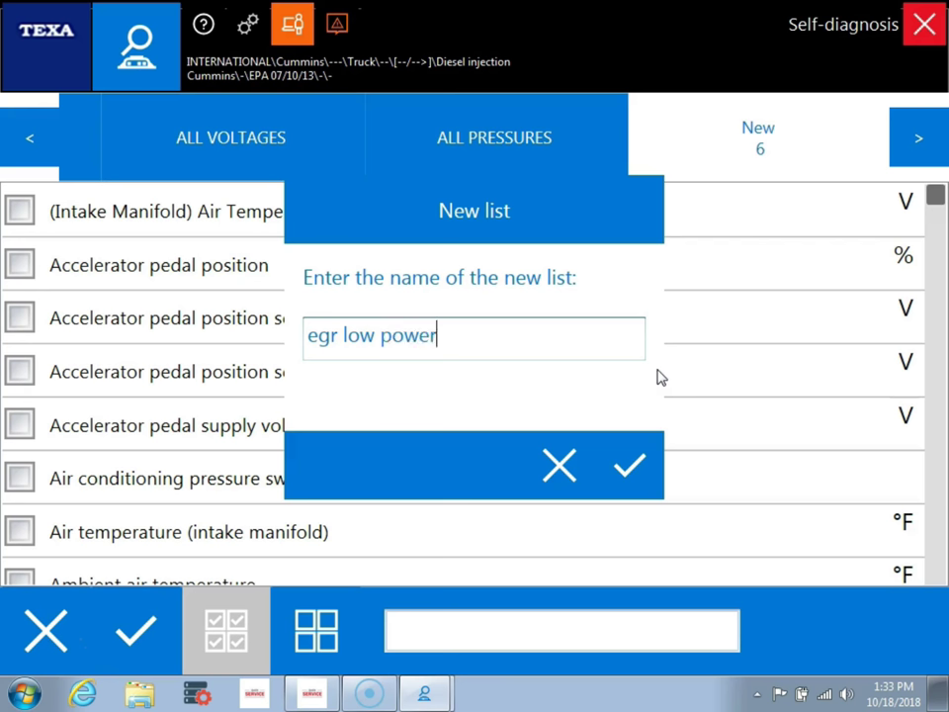
{"action": "left_click", "coordinate": [621, 467]}
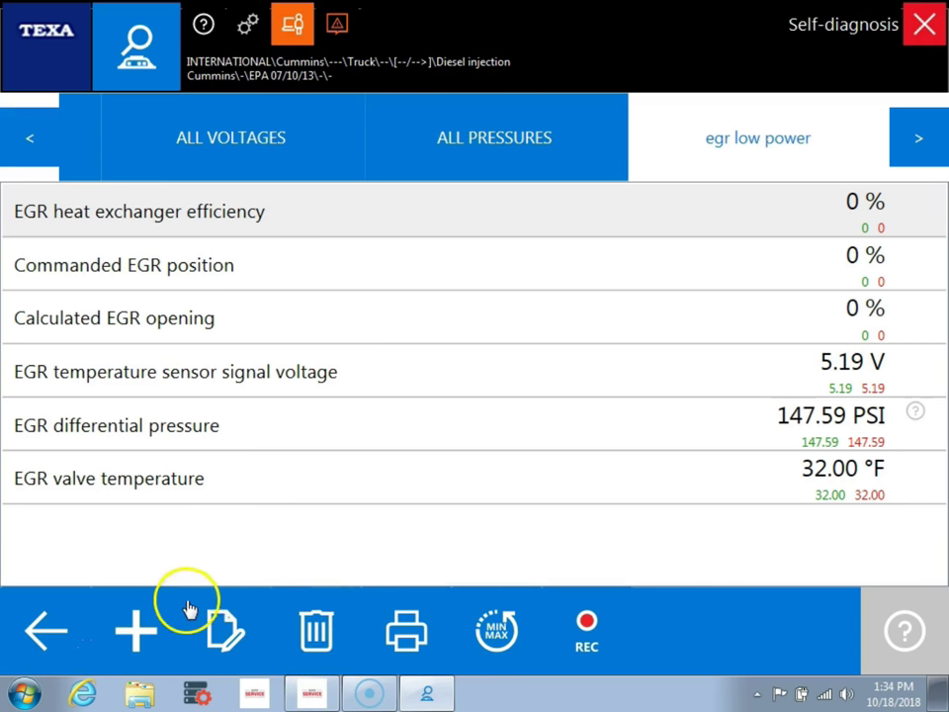
Add Accelerator pedal supply voltage 2 and the other pedal voltages, bringing egr low power to nine parameters
{"action": "left_click", "coordinate": [227, 633]}
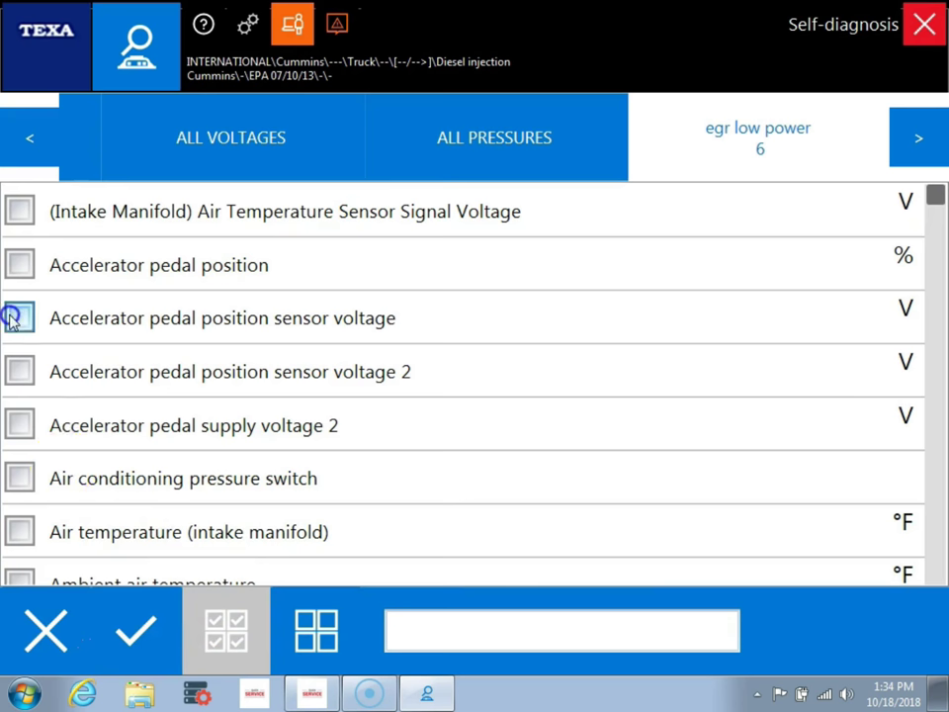
{"action": "left_click", "coordinate": [23, 427]}
{"action": "left_click", "coordinate": [144, 623]}
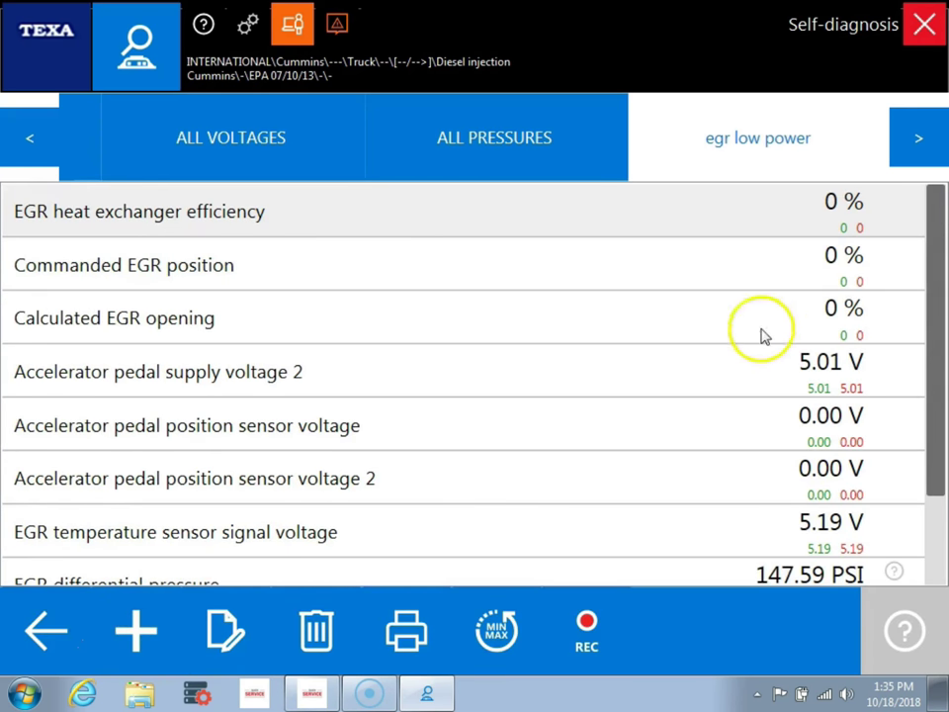
{"action": "left_click_drag", "start_coordinate": [937, 477], "coordinate": [945, 436]}
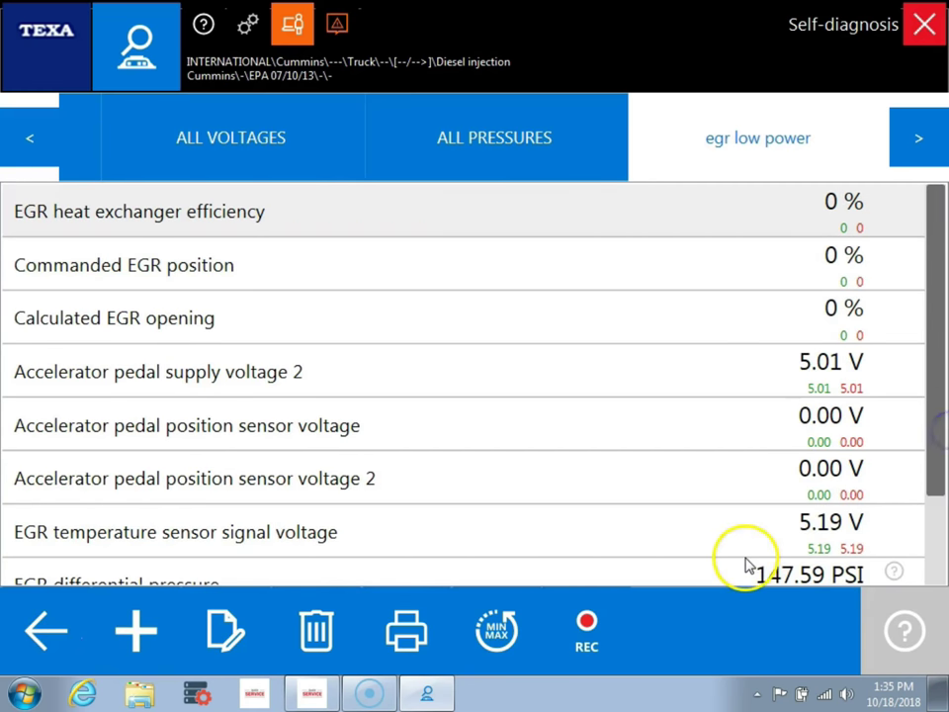
Record the egr low power live data, stop it early and acknowledge 'Record saved correctly'
{"action": "left_click", "coordinate": [597, 644]}
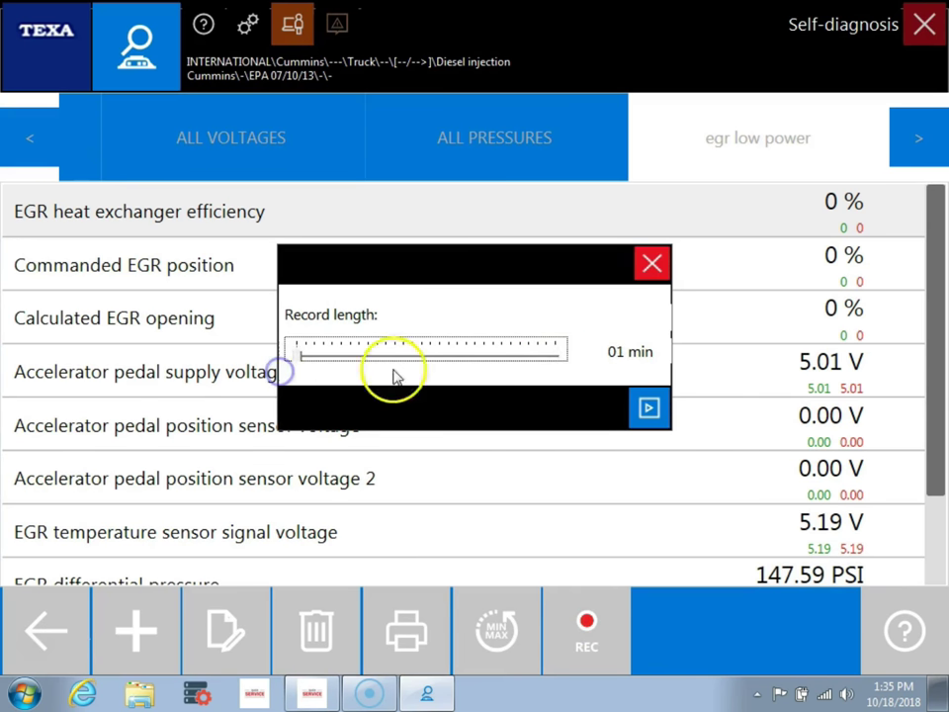
{"action": "left_click", "coordinate": [640, 413]}
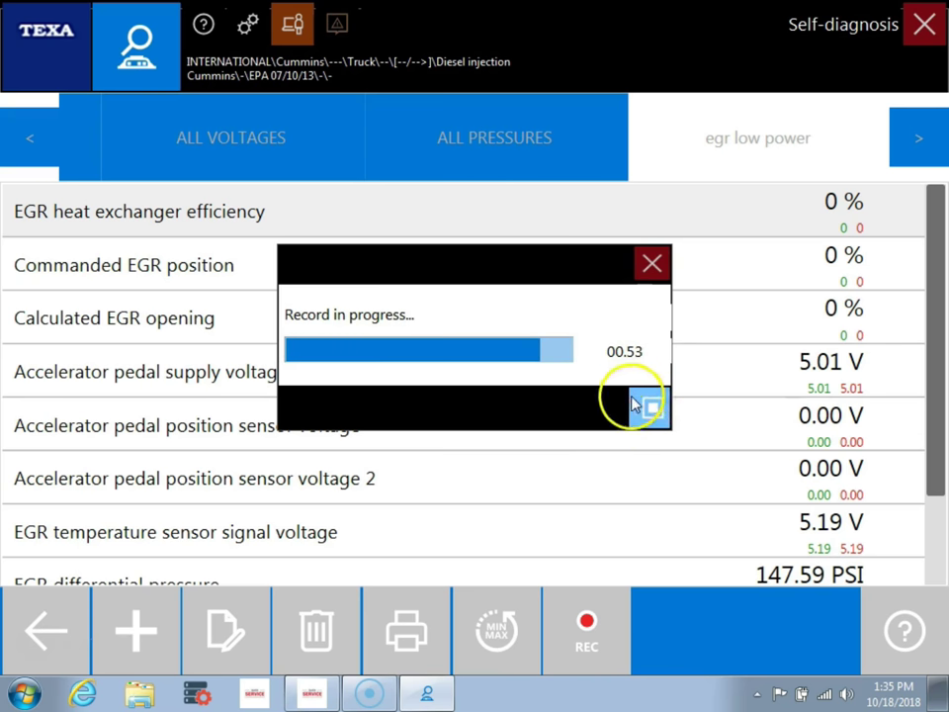
{"action": "left_click", "coordinate": [651, 407]}
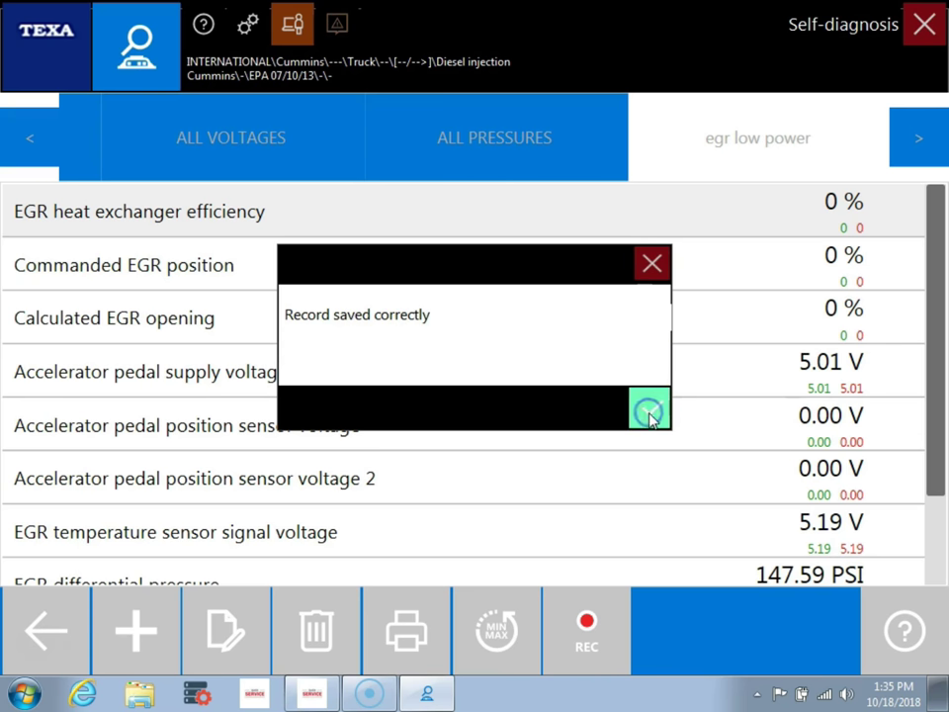
{"action": "left_click", "coordinate": [652, 410]}
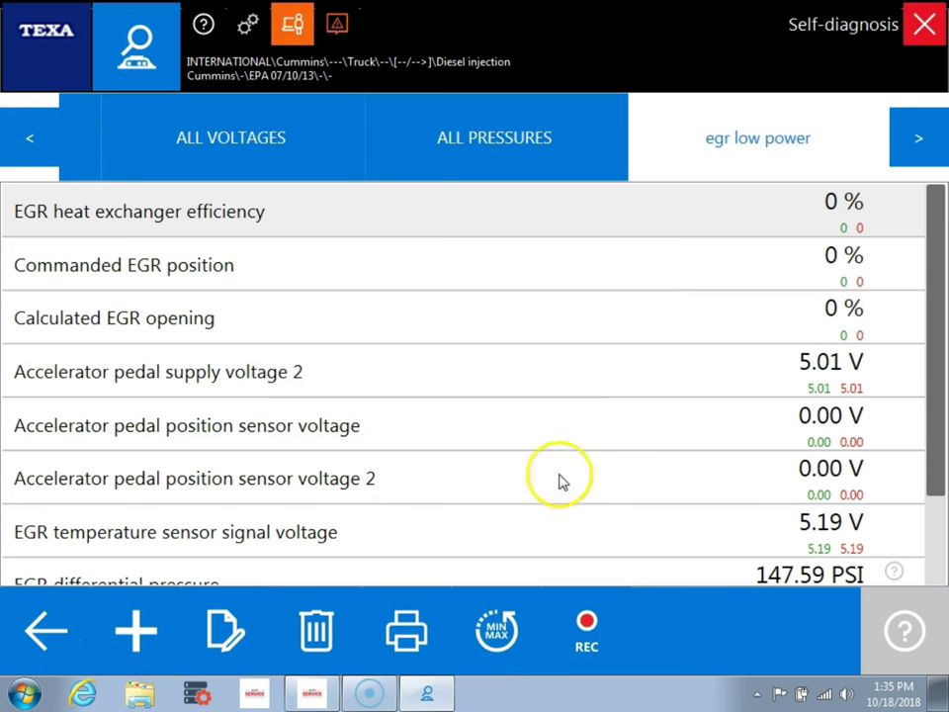
Leave the custom parameter list and end communication with the control unit to reach Customer management
{"action": "left_click", "coordinate": [47, 629]}
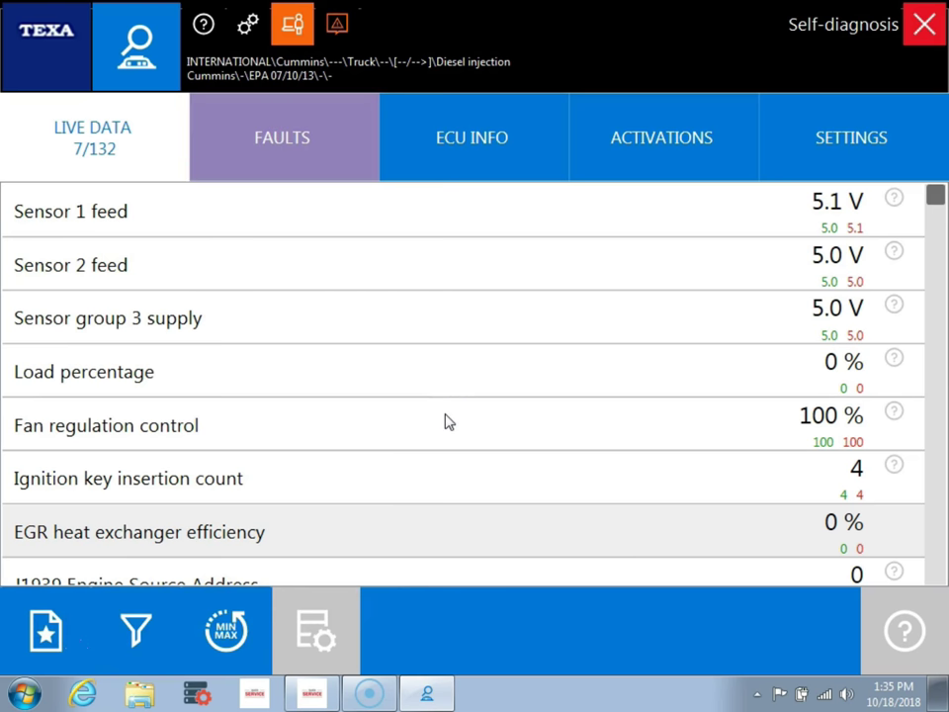
{"action": "left_click", "coordinate": [450, 435]}
{"action": "left_click_drag", "start_coordinate": [424, 436], "coordinate": [560, 415]}
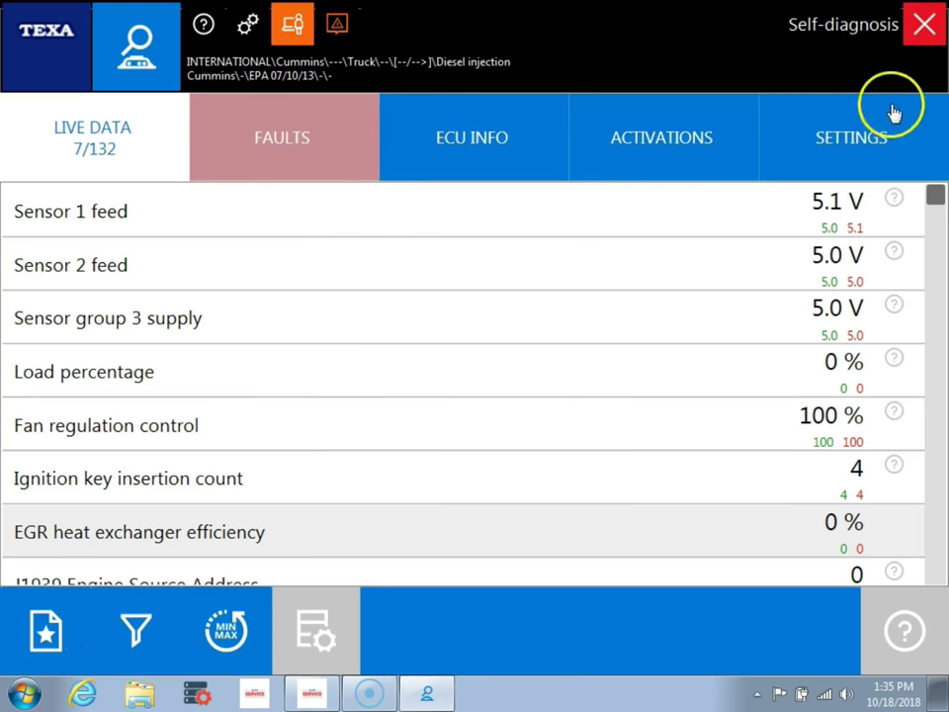
{"action": "left_click", "coordinate": [924, 28]}
{"action": "left_click", "coordinate": [634, 427]}
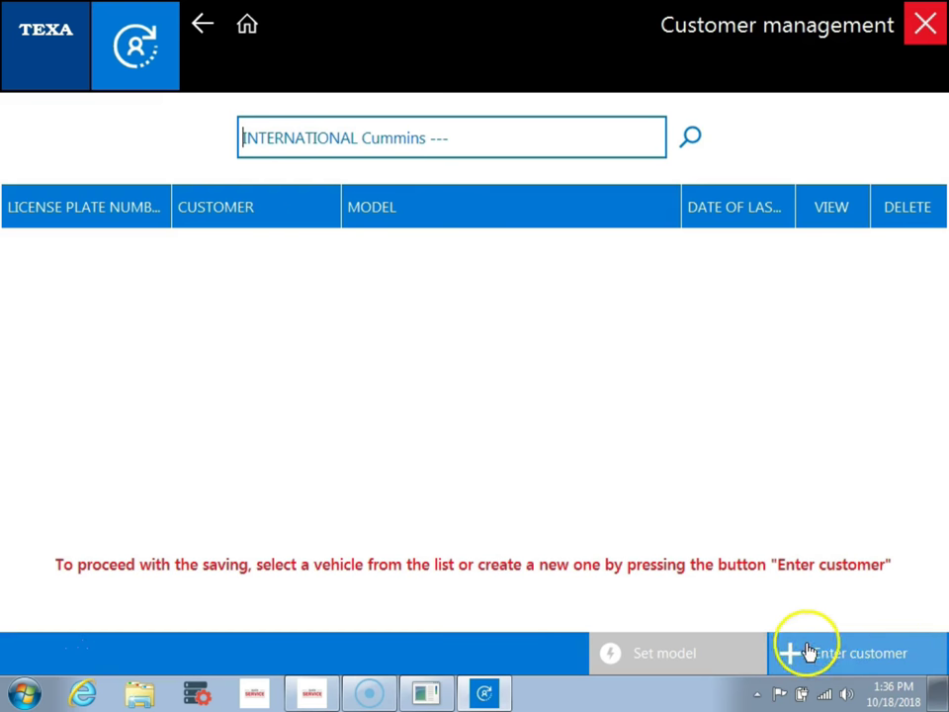
Create an INTERNATIONAL Cummins vehicle entry with its licence plate and continue to Customer data
{"action": "left_click", "coordinate": [831, 657]}
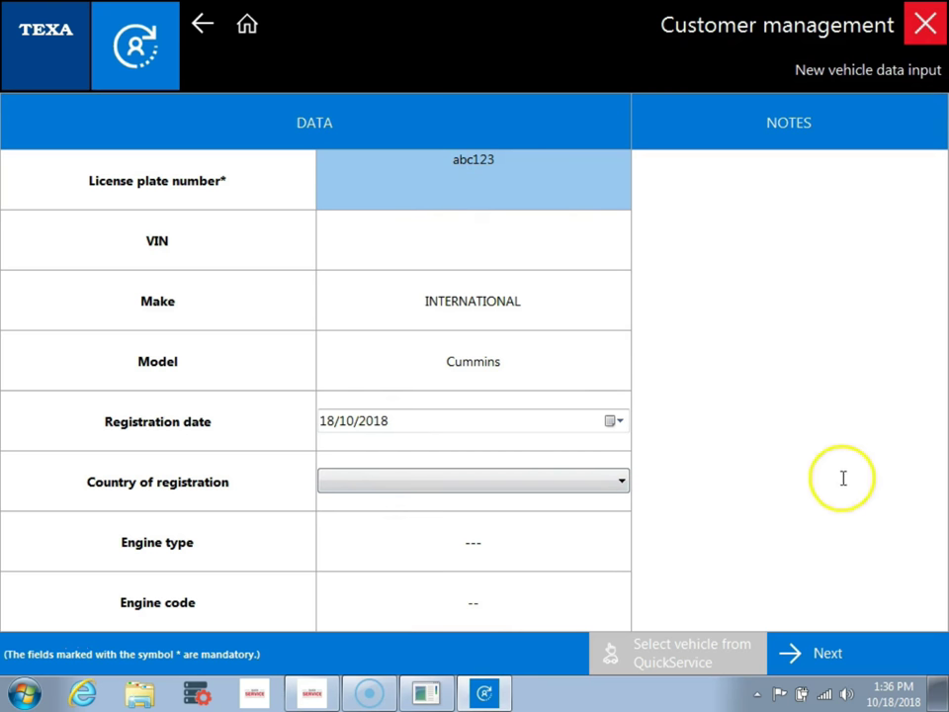
{"action": "left_click", "coordinate": [848, 649]}
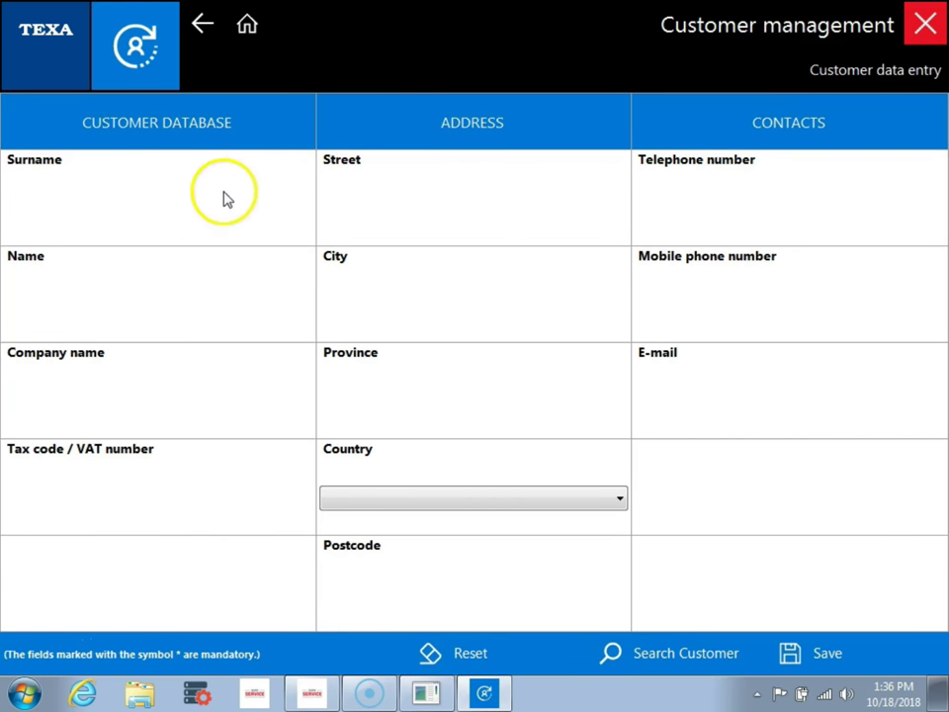
Save the recording as a new action on the new vehicle, then close Customer management
{"action": "left_click", "coordinate": [826, 653]}
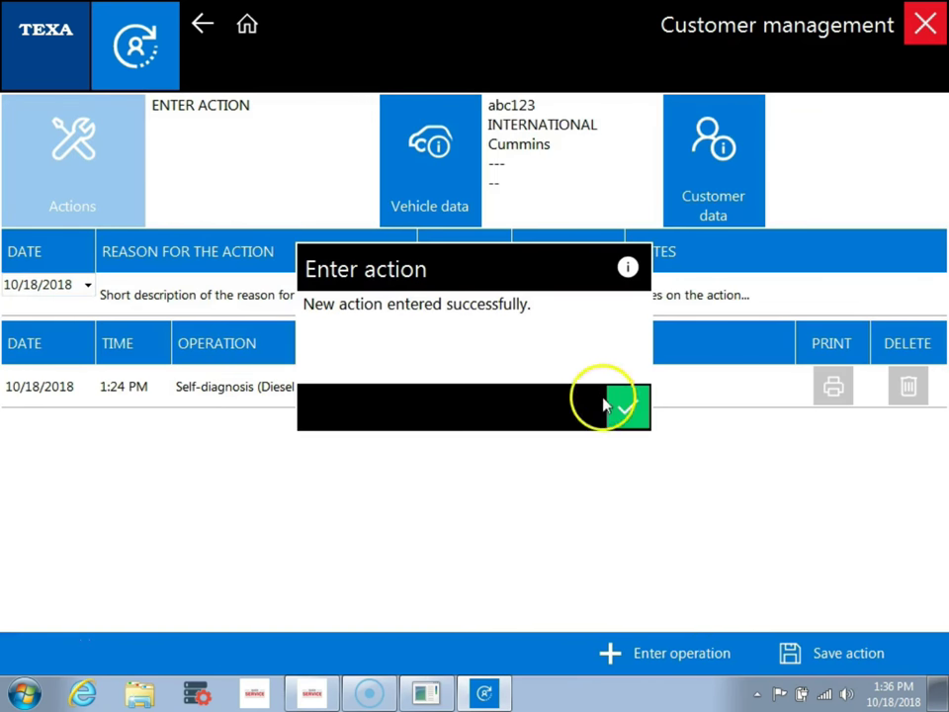
{"action": "left_click", "coordinate": [631, 408]}
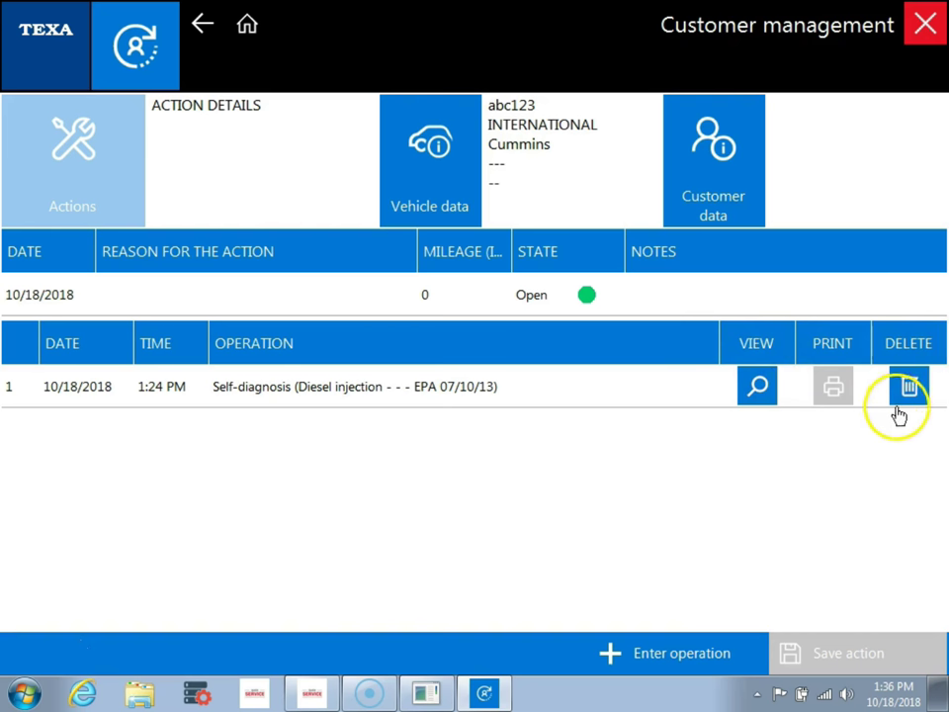
{"action": "left_click", "coordinate": [920, 23]}
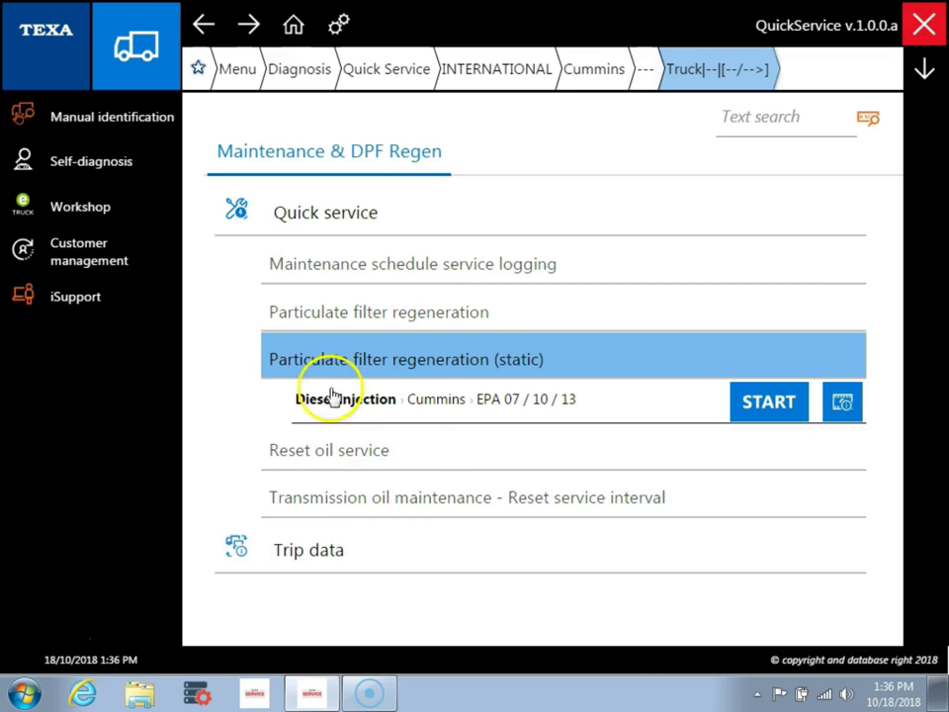
Open Customer management and delete the INTERNATIONAL Cummins vehicle record, leaving only VOLVO TRUCKS
{"action": "left_click", "coordinate": [108, 255]}
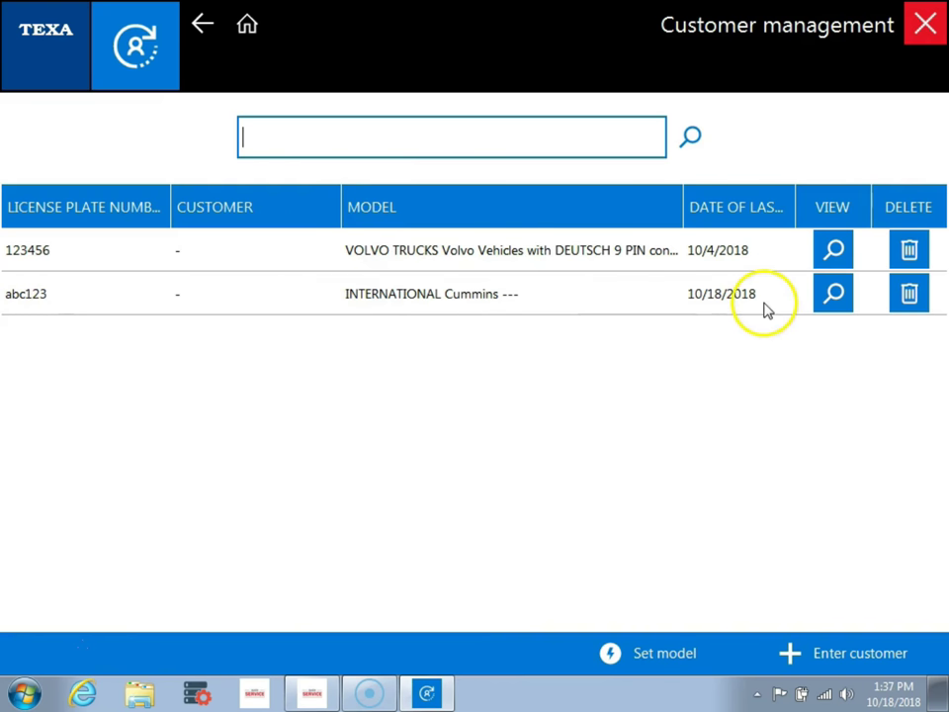
{"action": "left_click", "coordinate": [912, 295]}
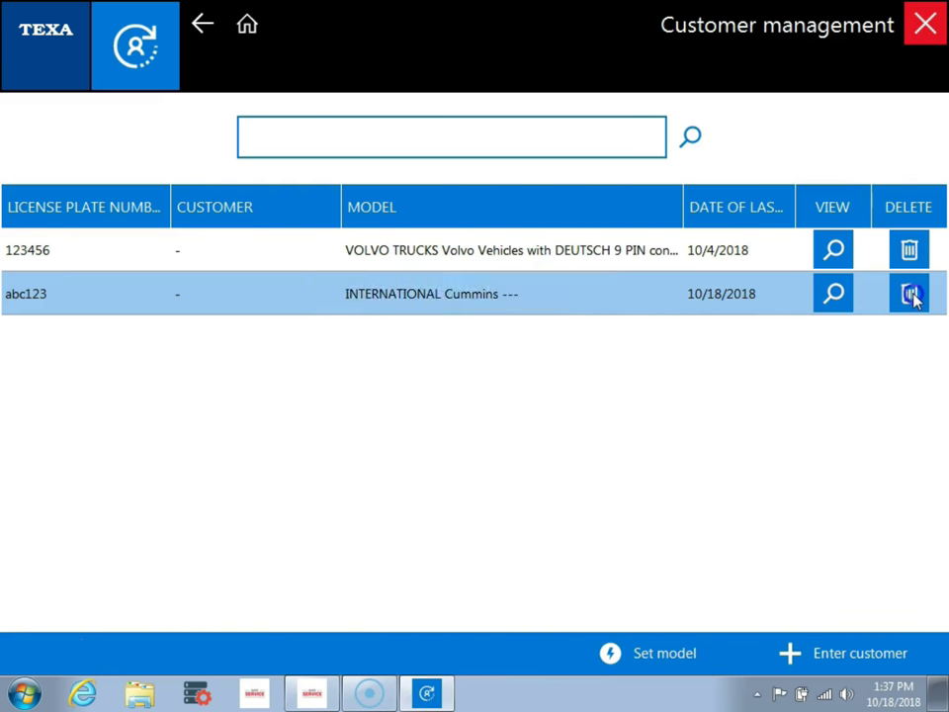
{"action": "left_click", "coordinate": [583, 413]}
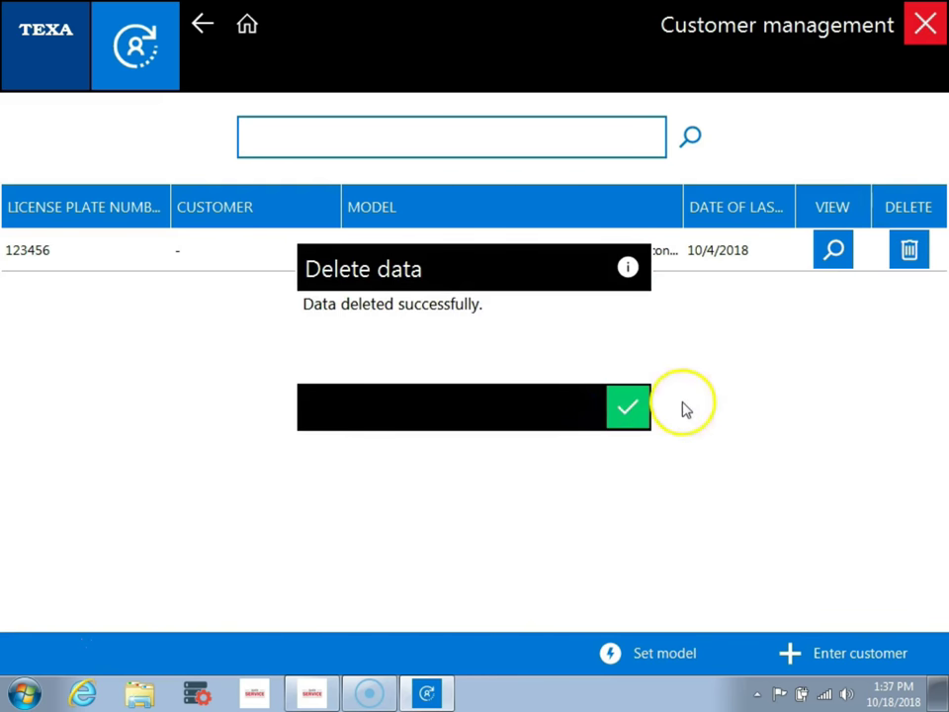